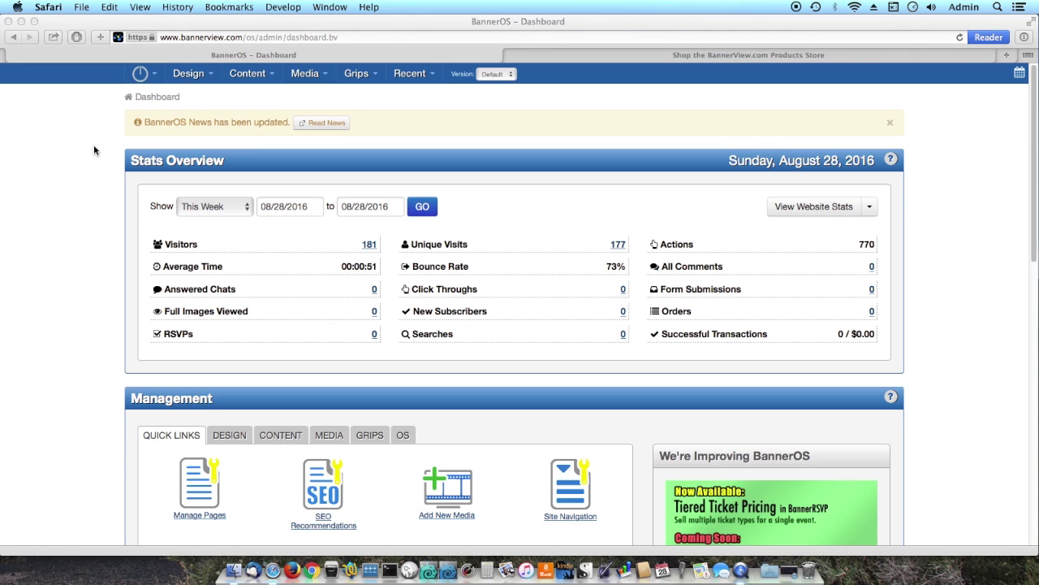
Step: Open the list of product types in the BannerMerchant grip
{"action": "left_click", "coordinate": [375, 97]}
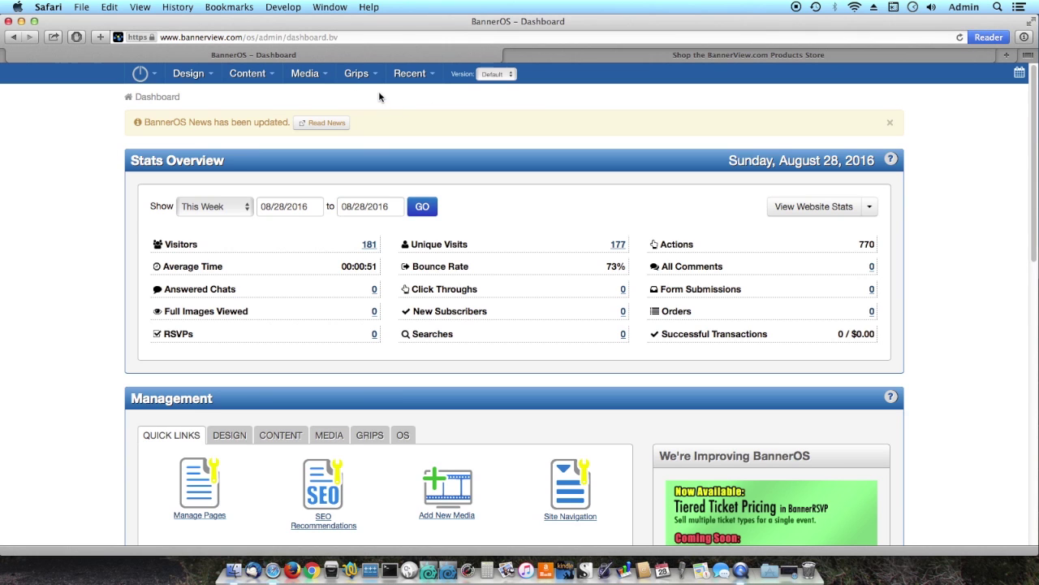
{"action": "left_click", "coordinate": [376, 74]}
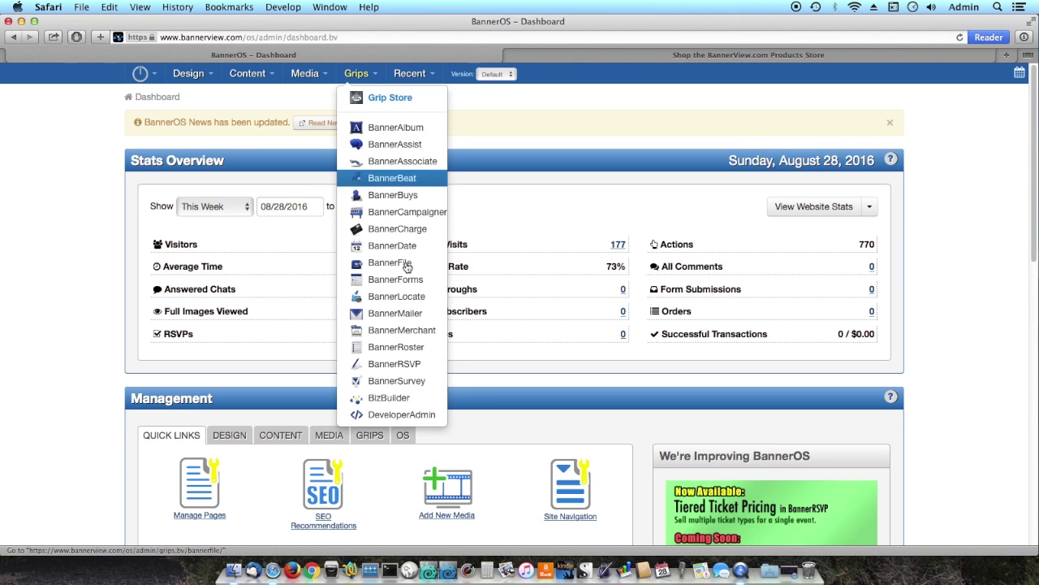
{"action": "left_click", "coordinate": [405, 330]}
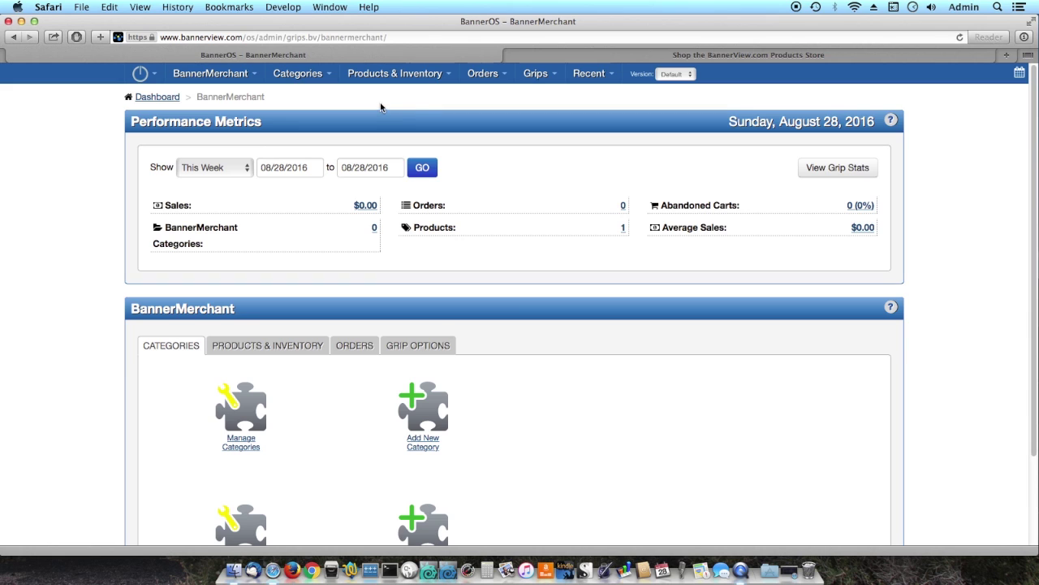
{"action": "left_click", "coordinate": [446, 77]}
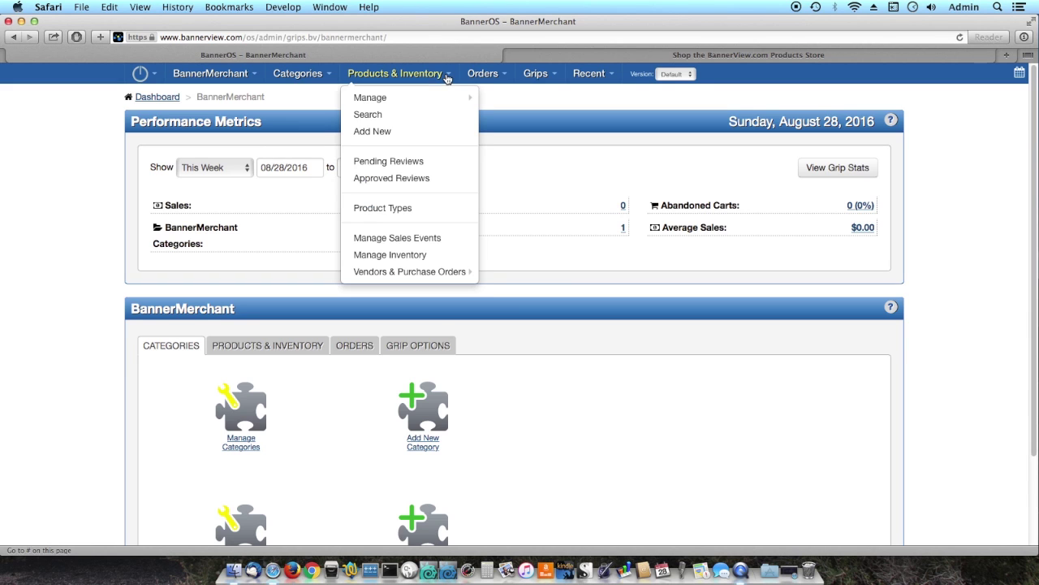
{"action": "left_click", "coordinate": [422, 210]}
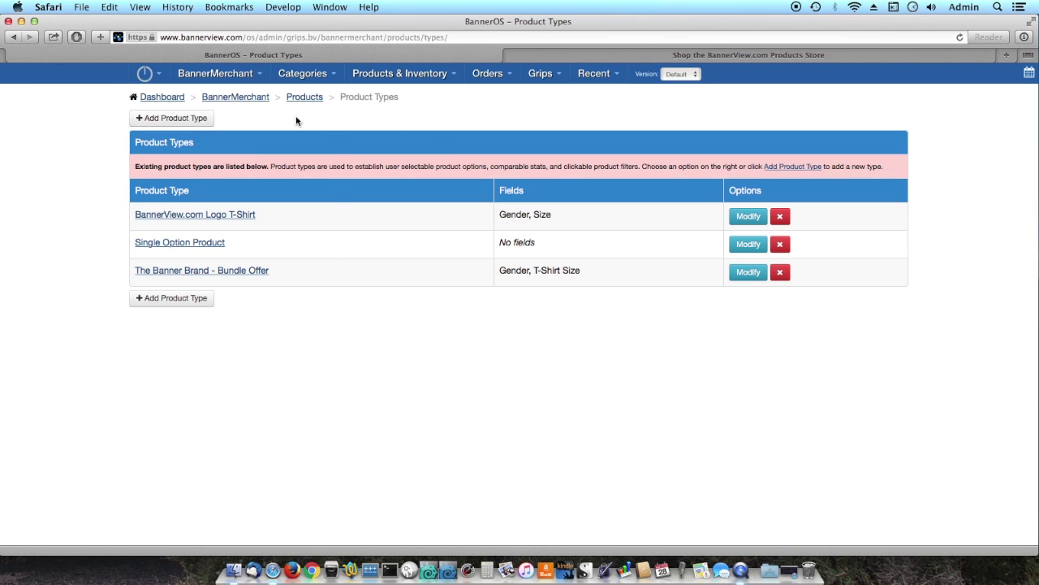
Step: Start a new product type and name it Shirts
{"action": "left_click", "coordinate": [184, 118]}
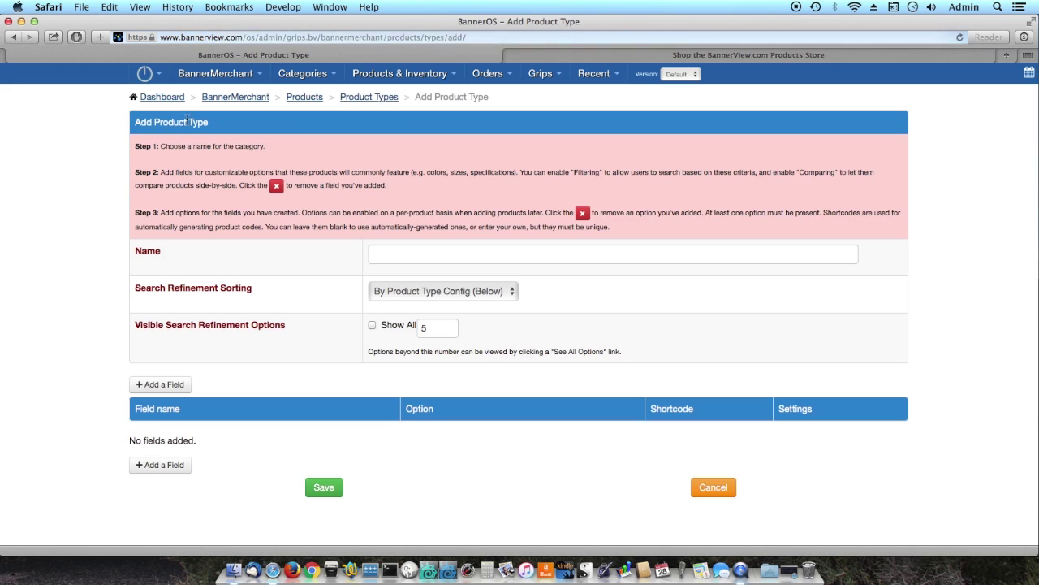
{"action": "left_click", "coordinate": [397, 256]}
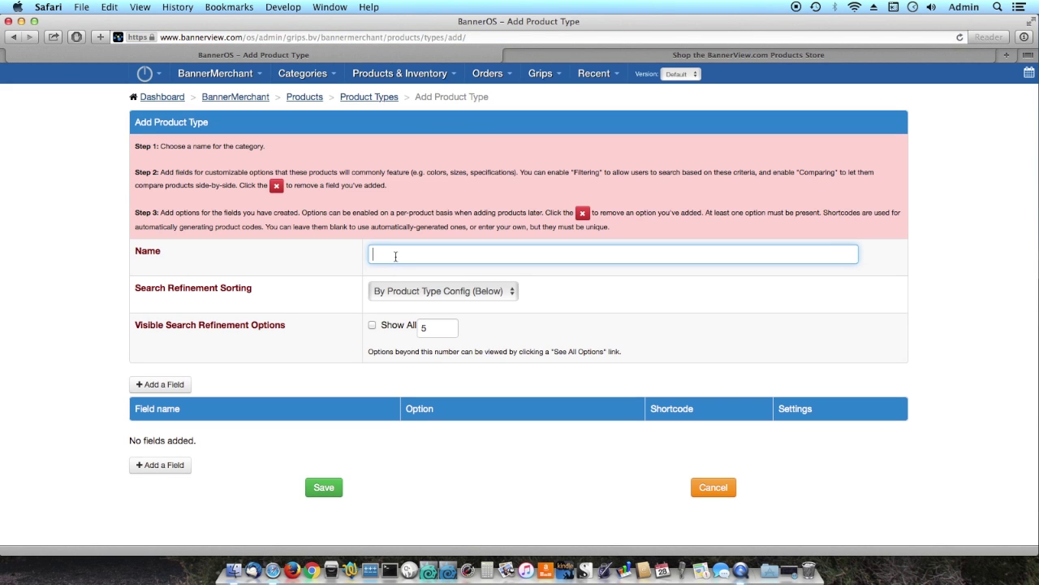
{"action": "type", "text": "Shirts"}
{"action": "left_click", "coordinate": [314, 274]}
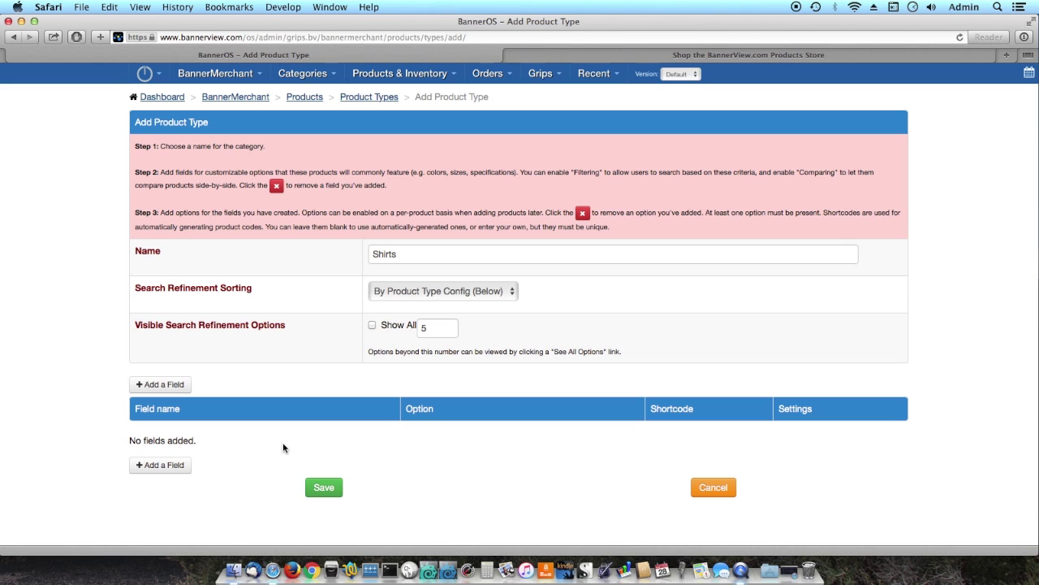
Step: Add a field named Size to the product type, with Small as its first option
{"action": "left_click", "coordinate": [172, 384]}
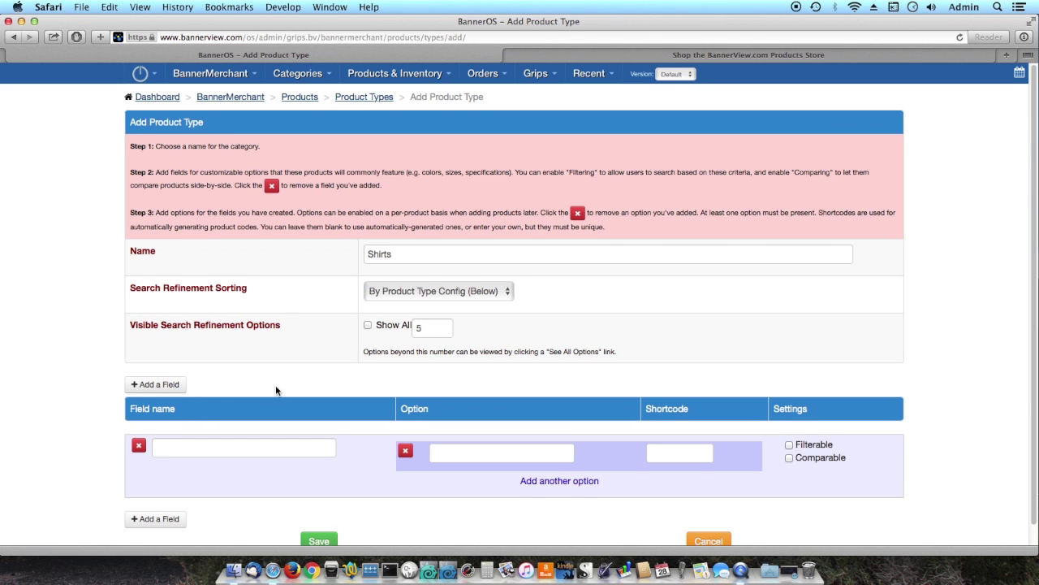
{"action": "scroll", "coordinate": [300, 396], "scroll_direction": "down", "scroll_amount": 1}
{"action": "left_click", "coordinate": [191, 429]}
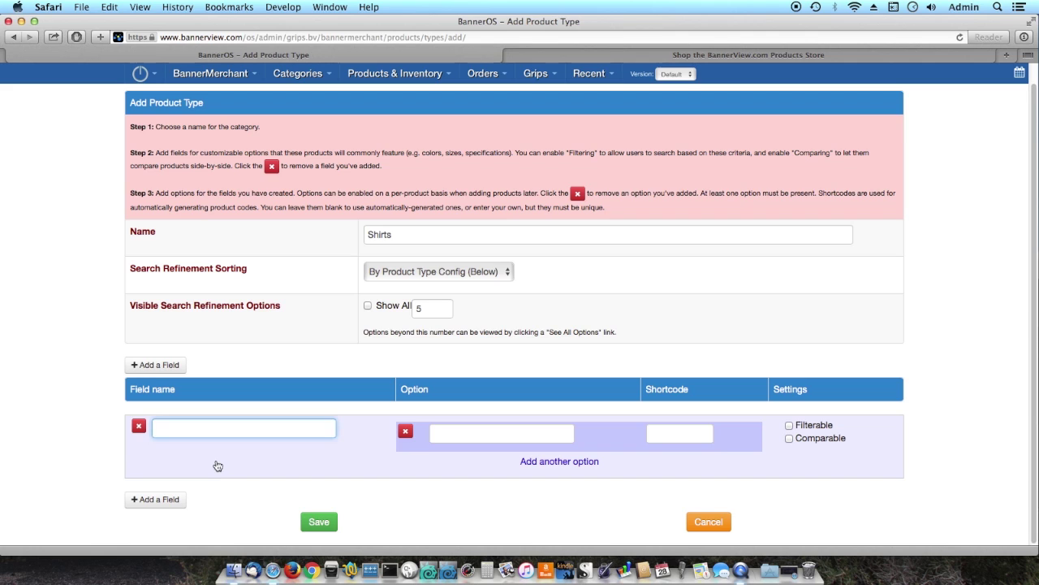
{"action": "type", "text": "Size"}
{"action": "key", "text": "Tab"}
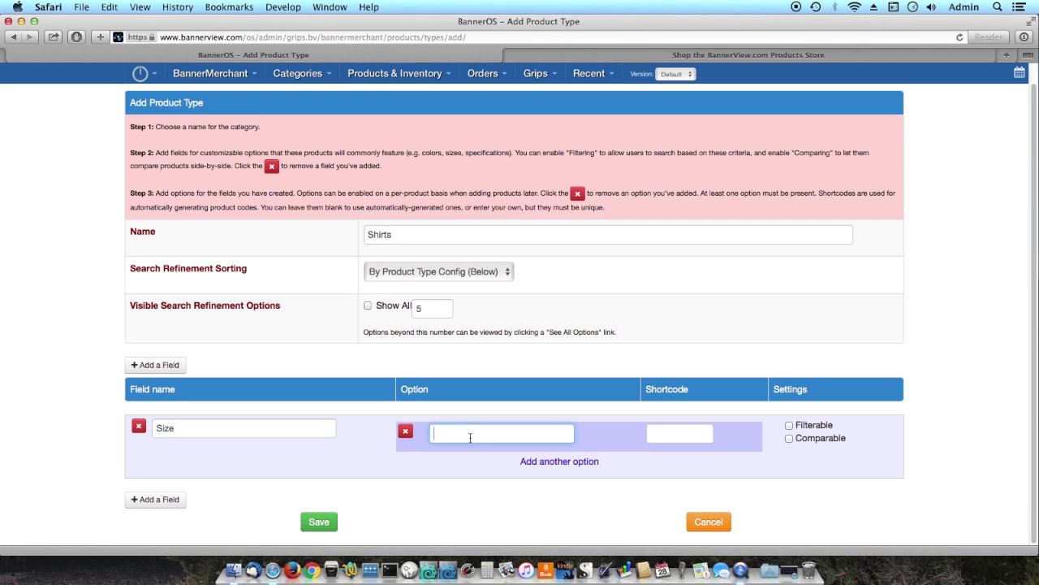
{"action": "type", "text": "Small"}
Step: Add Medium and Large as further options of the Size field
{"action": "left_click", "coordinate": [549, 470]}
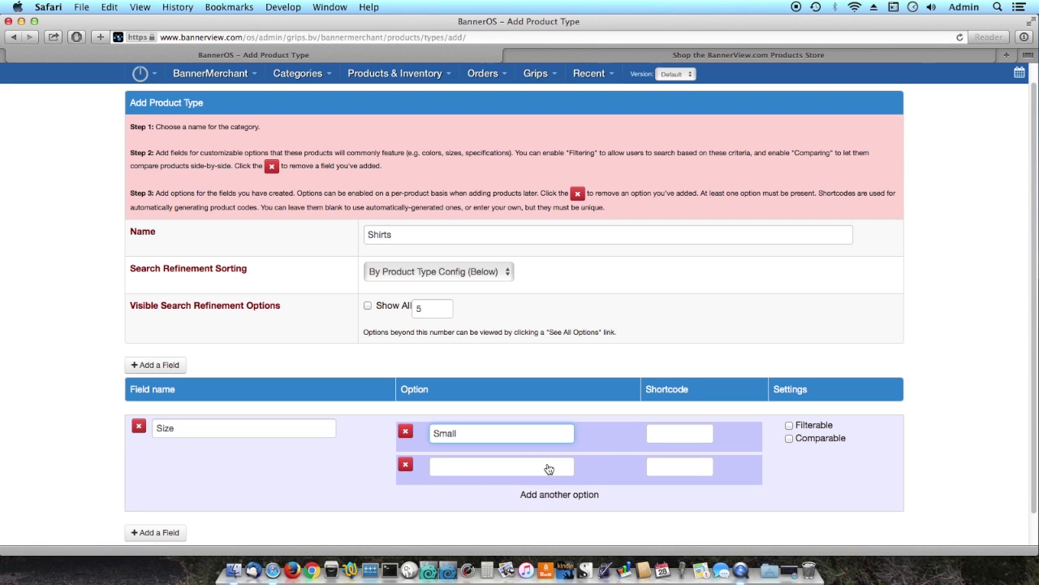
{"action": "left_click", "coordinate": [458, 470]}
{"action": "type", "text": "Mediu"}
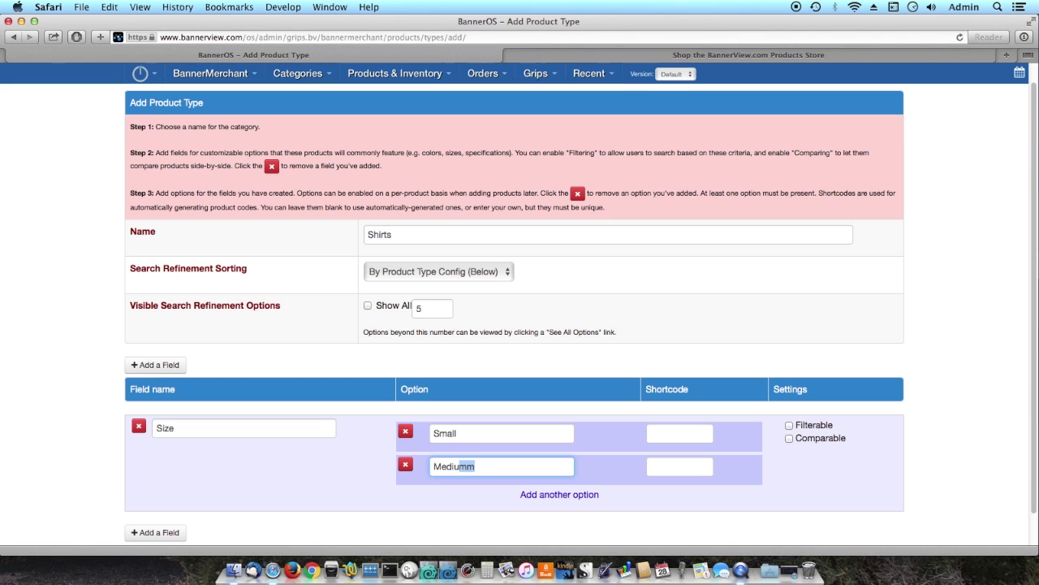
{"action": "type", "text": "m"}
{"action": "left_click", "coordinate": [560, 497]}
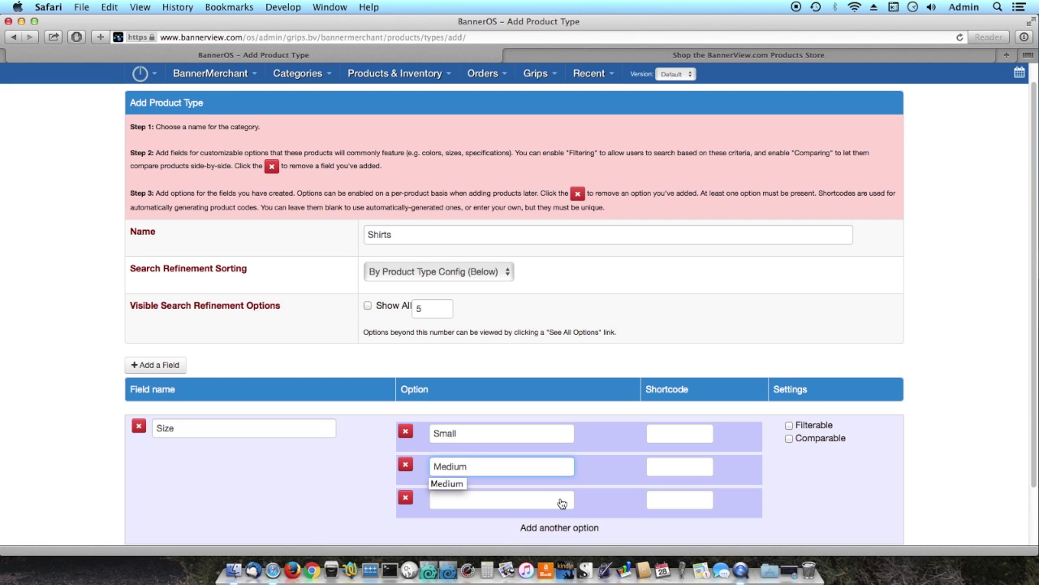
{"action": "scroll", "coordinate": [585, 483], "scroll_direction": "down", "scroll_amount": 2}
{"action": "left_click", "coordinate": [473, 436]}
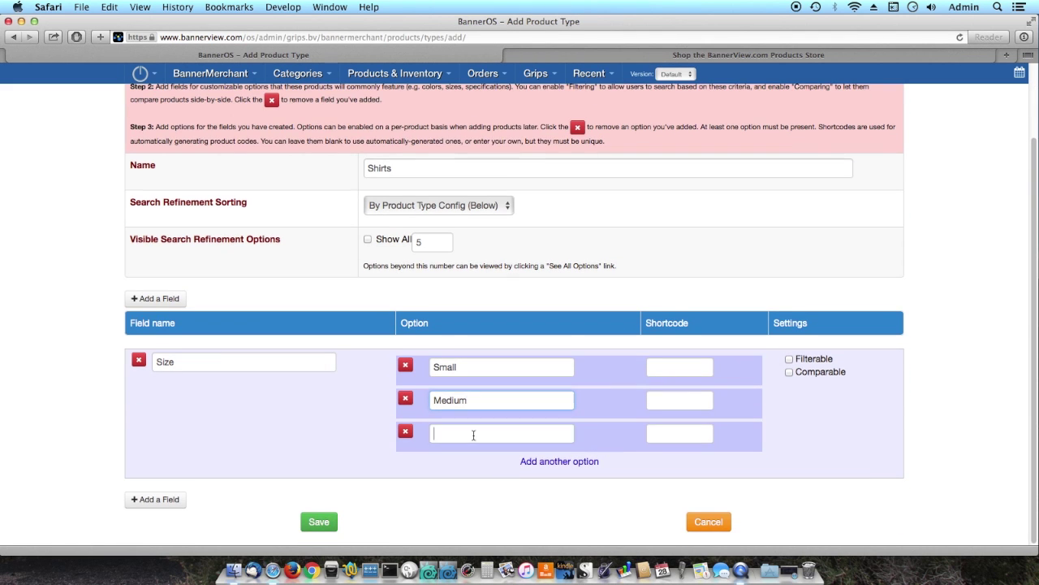
{"action": "type", "text": "Large"}
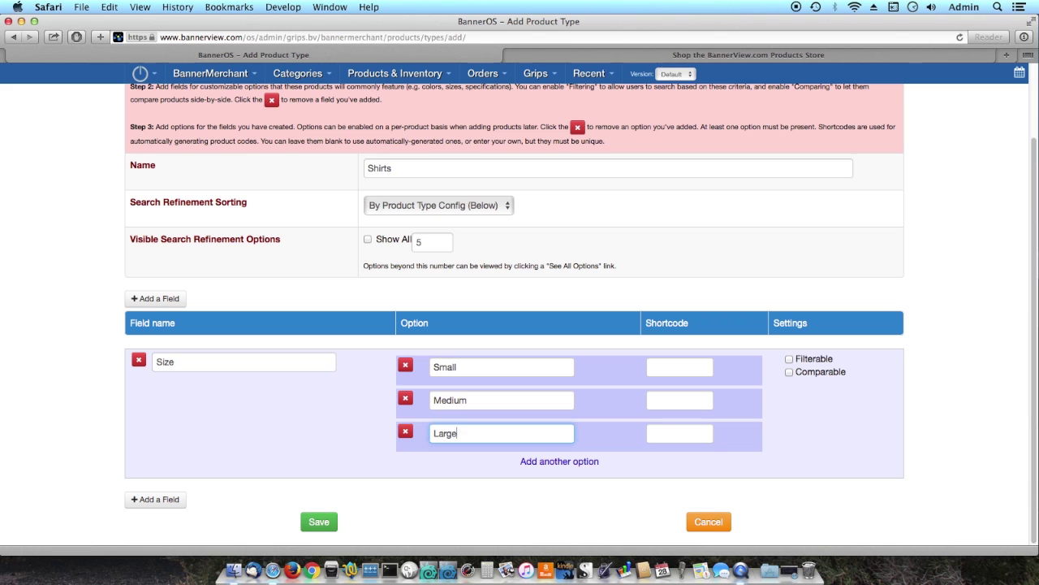
{"action": "key", "text": "Tab"}
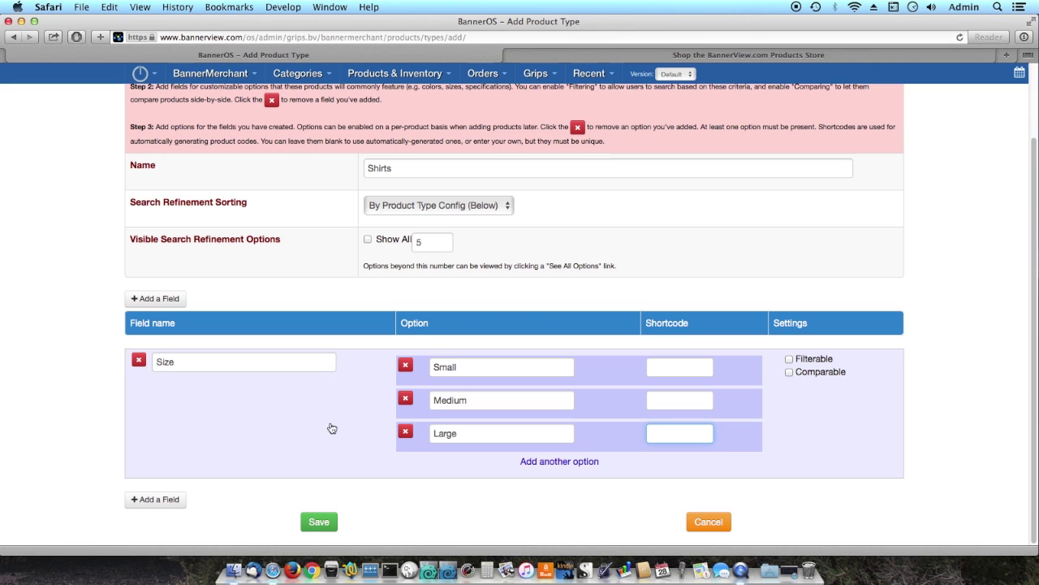
Step: Add a second field named Color, with White as its first option
{"action": "left_click", "coordinate": [169, 301]}
{"action": "scroll", "coordinate": [275, 372], "scroll_direction": "down", "scroll_amount": 2}
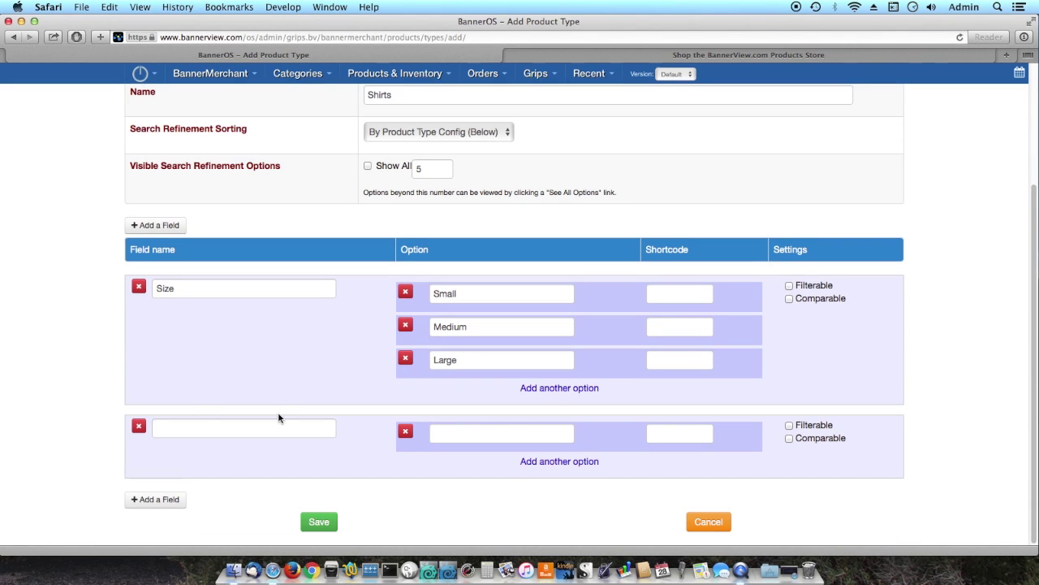
{"action": "left_click", "coordinate": [186, 431]}
{"action": "type", "text": "Color"}
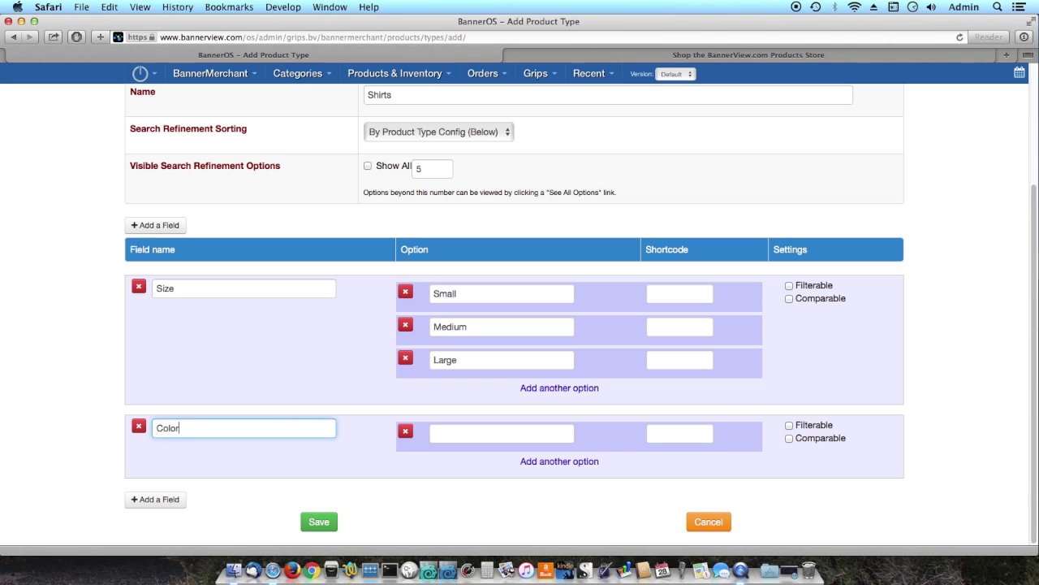
{"action": "key", "text": "Tab"}
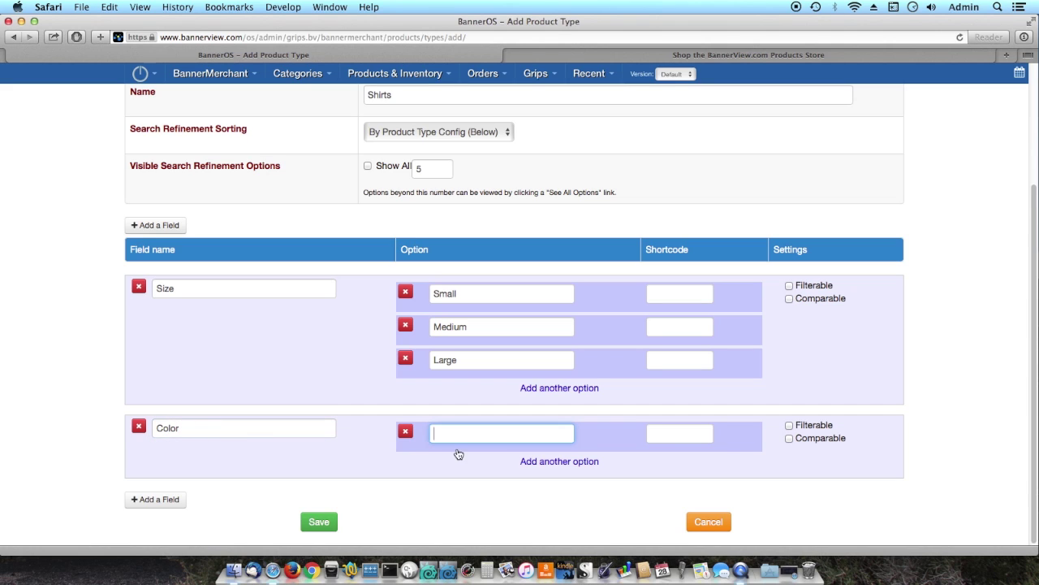
{"action": "type", "text": "White"}
Step: Add Red and Blue as further options of the Color field
{"action": "left_click", "coordinate": [546, 463]}
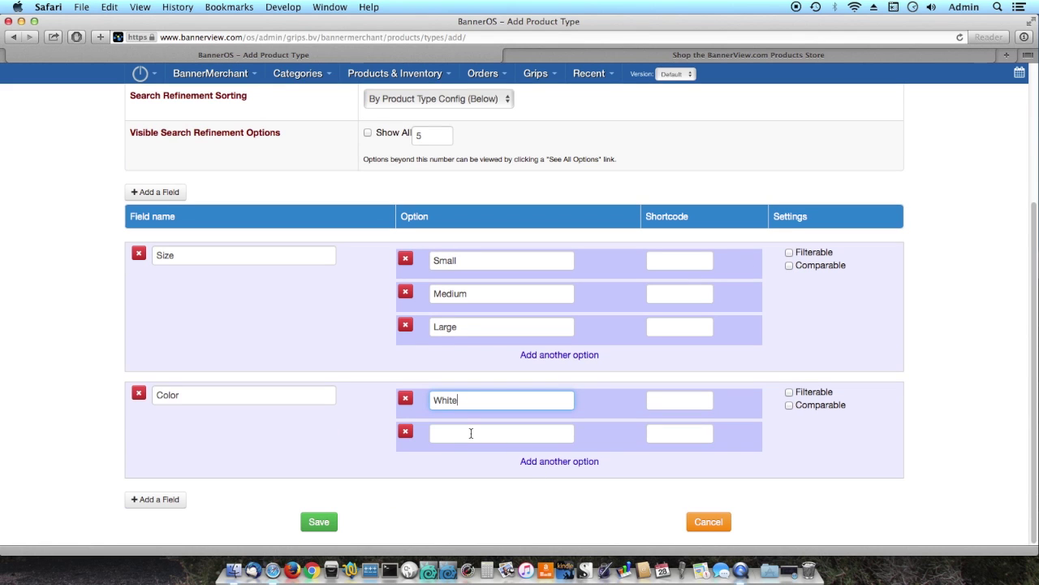
{"action": "left_click", "coordinate": [472, 433]}
{"action": "type", "text": "Red"}
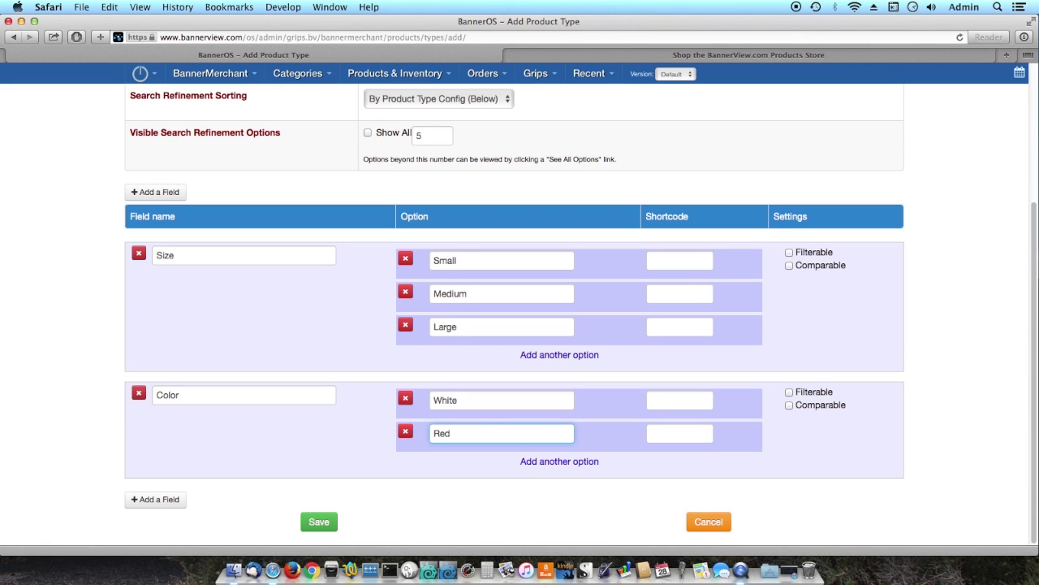
{"action": "left_click", "coordinate": [548, 463]}
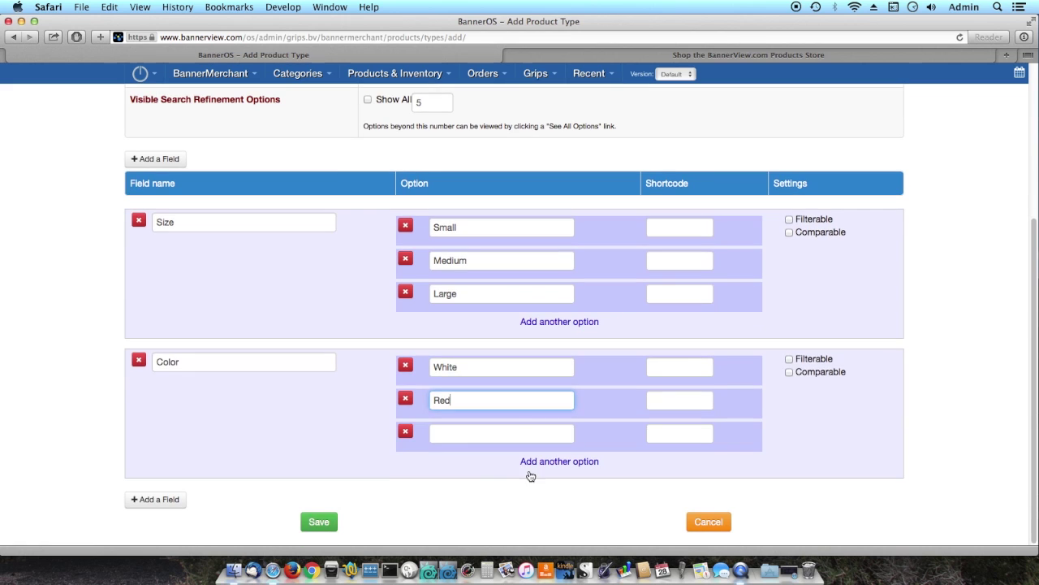
{"action": "left_click", "coordinate": [471, 434]}
{"action": "type", "text": "Blue"}
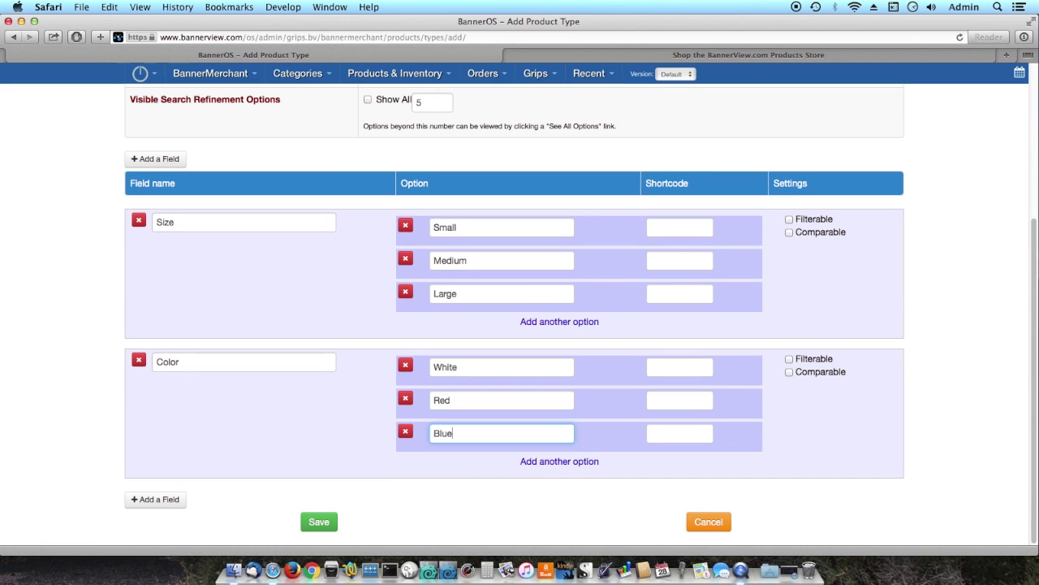
Step: Set the shortcodes of the Small, Medium and Large size options to S, M and L
{"action": "scroll", "coordinate": [534, 464], "scroll_direction": "up", "scroll_amount": 1}
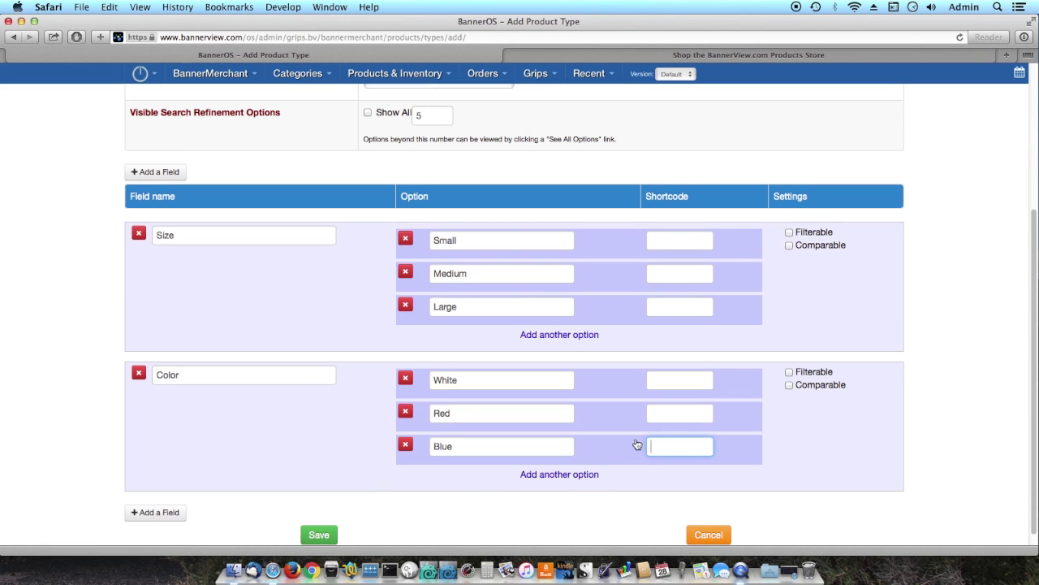
{"action": "left_click", "coordinate": [656, 447]}
{"action": "left_click", "coordinate": [681, 240]}
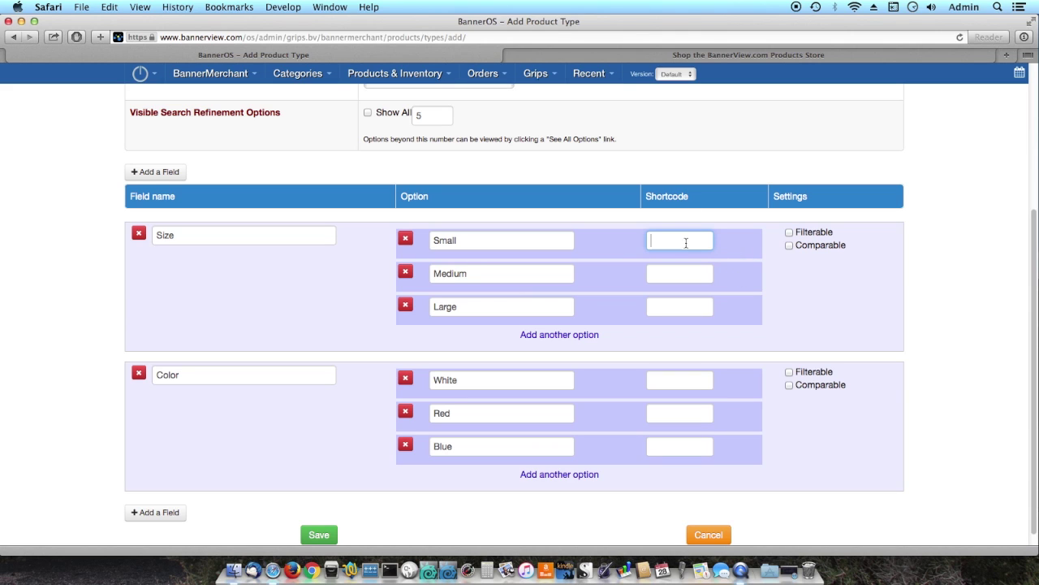
{"action": "type", "text": "S"}
{"action": "left_click", "coordinate": [662, 274]}
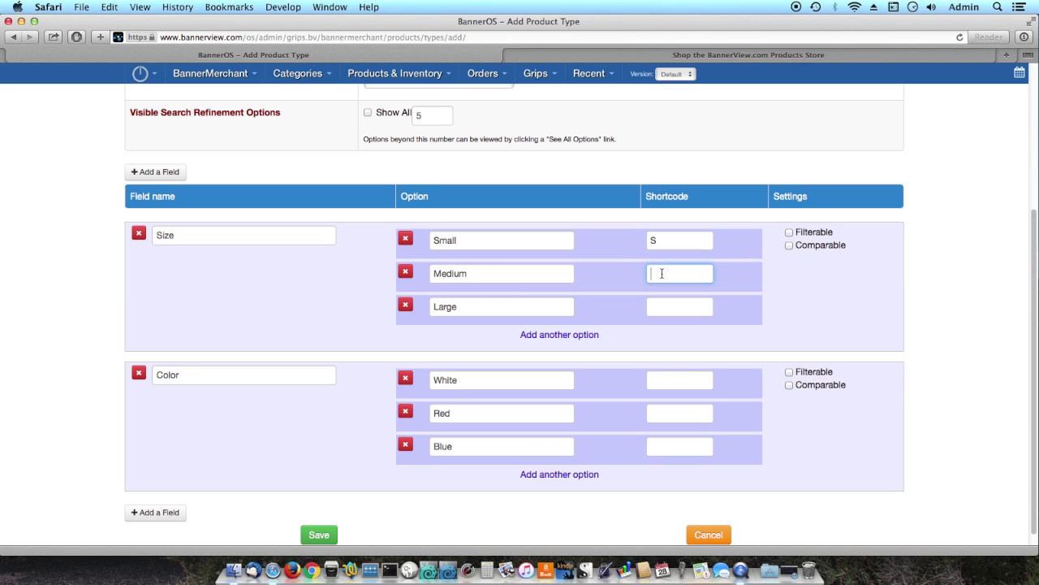
{"action": "type", "text": "M"}
{"action": "left_click", "coordinate": [663, 305]}
{"action": "type", "text": "L"}
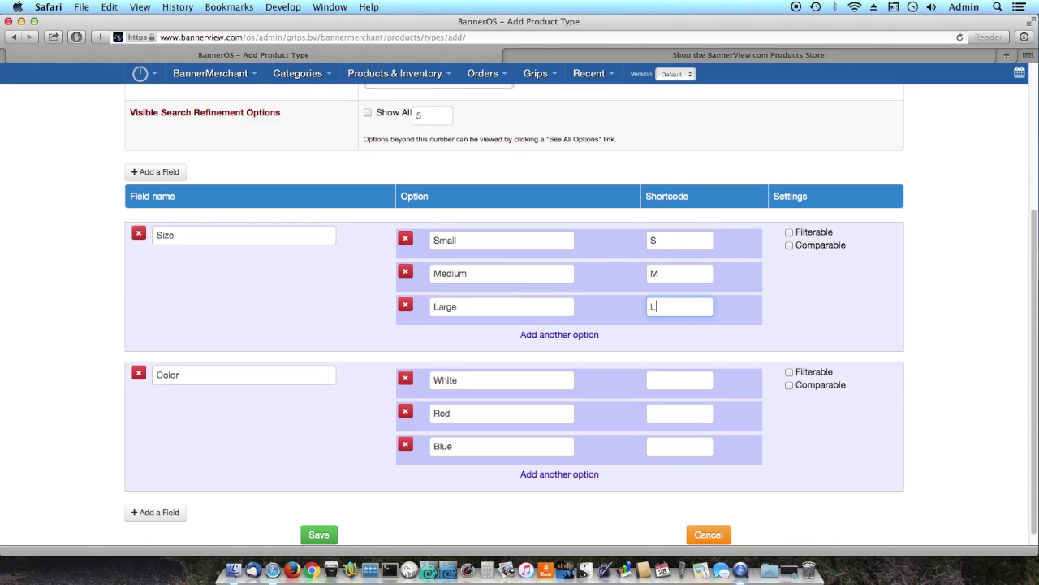
Step: Set the shortcodes of the White, Red and Blue color options to WH, RD and BL
{"action": "left_click", "coordinate": [673, 381]}
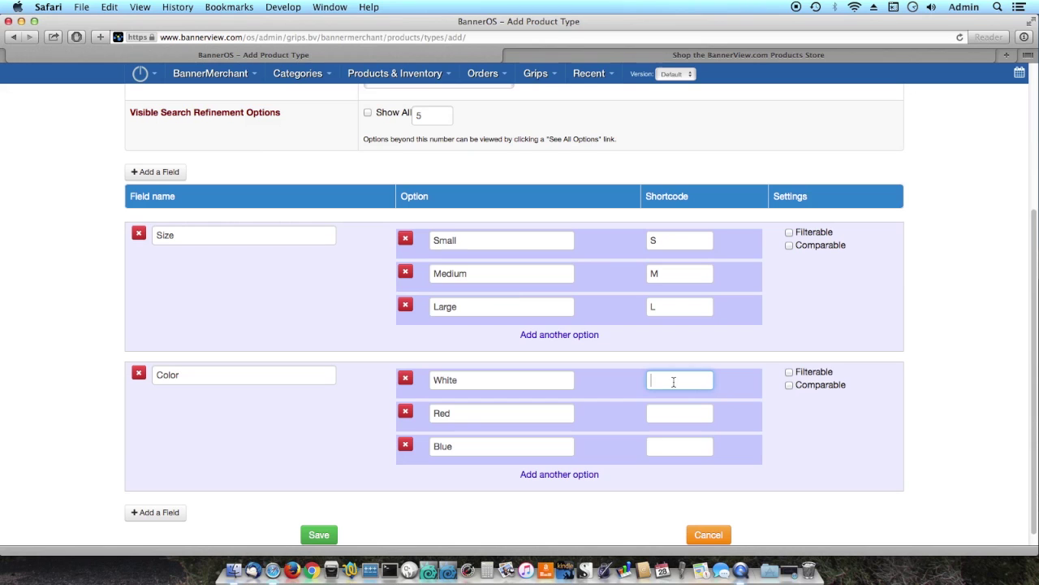
{"action": "type", "text": "WH"}
{"action": "type", "text": "RD"}
{"action": "left_click", "coordinate": [666, 441]}
{"action": "type", "text": "BL"}
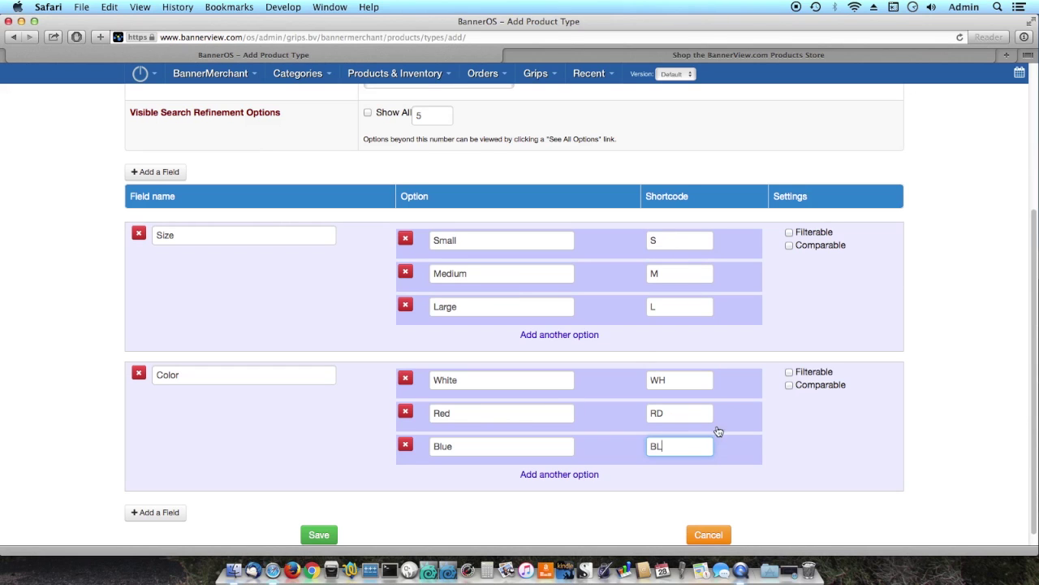
Step: Review the completed Size and Color fields and save the Shirts product type
{"action": "scroll", "coordinate": [647, 461], "scroll_direction": "down", "scroll_amount": 1}
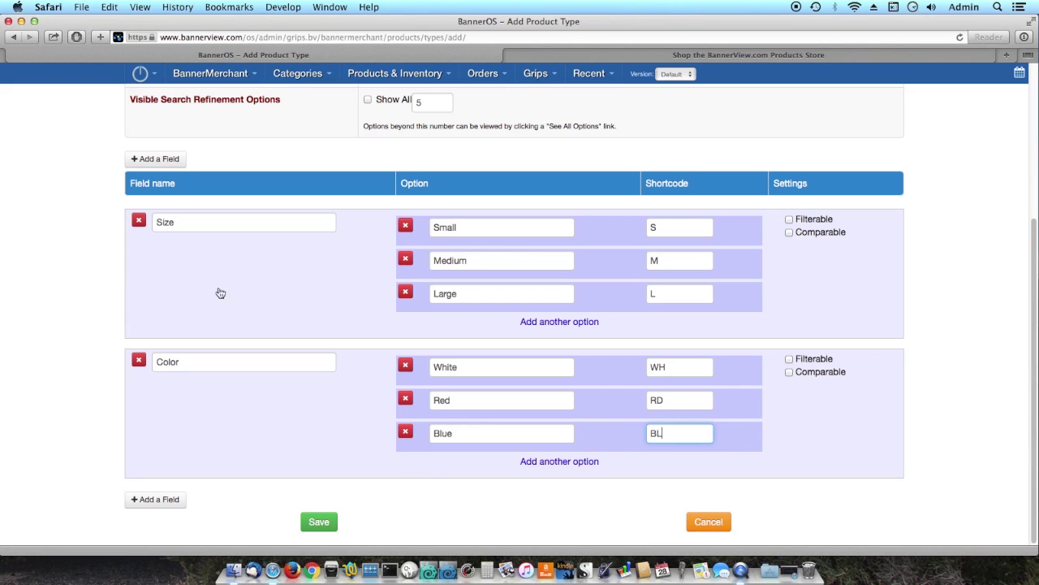
{"action": "scroll", "coordinate": [314, 393], "scroll_direction": "up", "scroll_amount": 3}
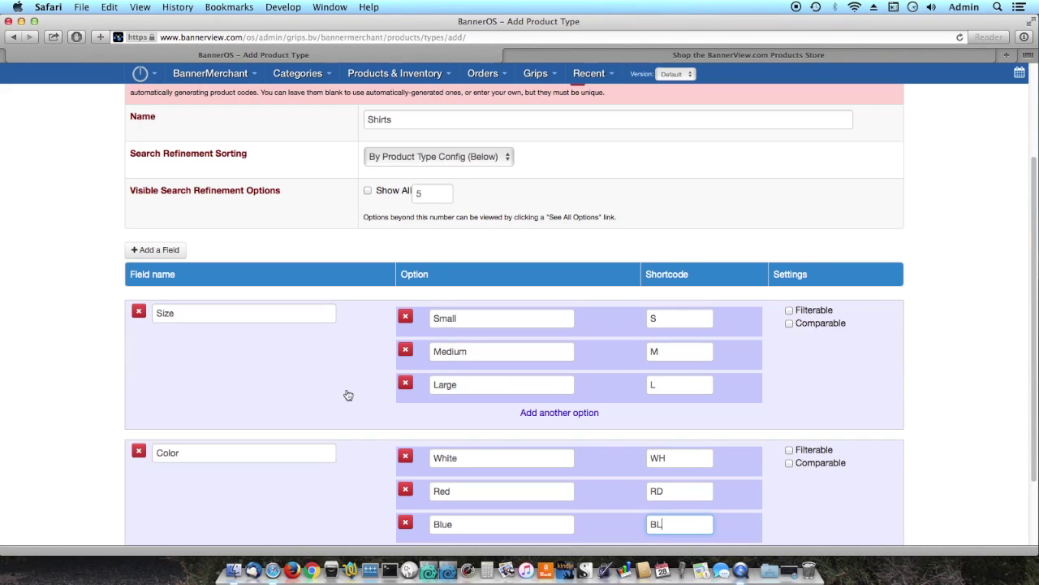
{"action": "scroll", "coordinate": [360, 371], "scroll_direction": "down", "scroll_amount": 2}
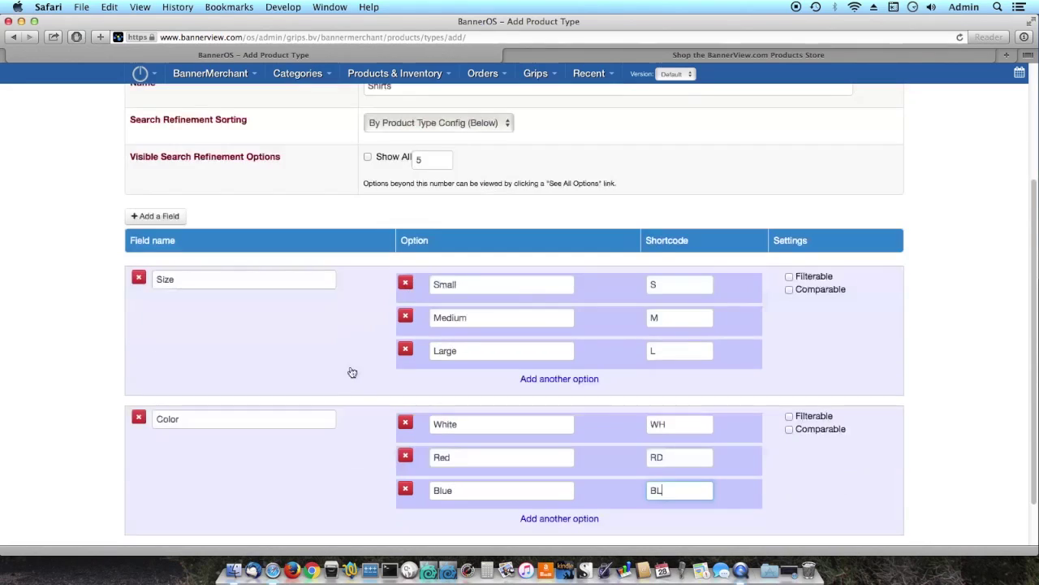
{"action": "scroll", "coordinate": [351, 400], "scroll_direction": "down", "scroll_amount": 1}
{"action": "left_click", "coordinate": [319, 522]}
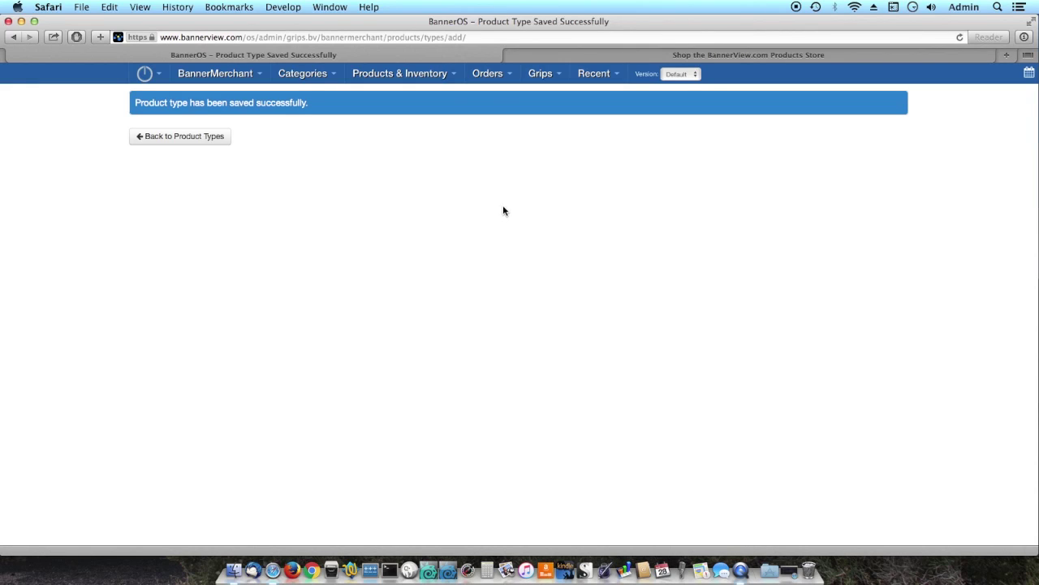
Step: Start adding a new product, classified as a Regular Product with the BannerMerchant Default Product Listing layout
{"action": "left_click", "coordinate": [454, 77]}
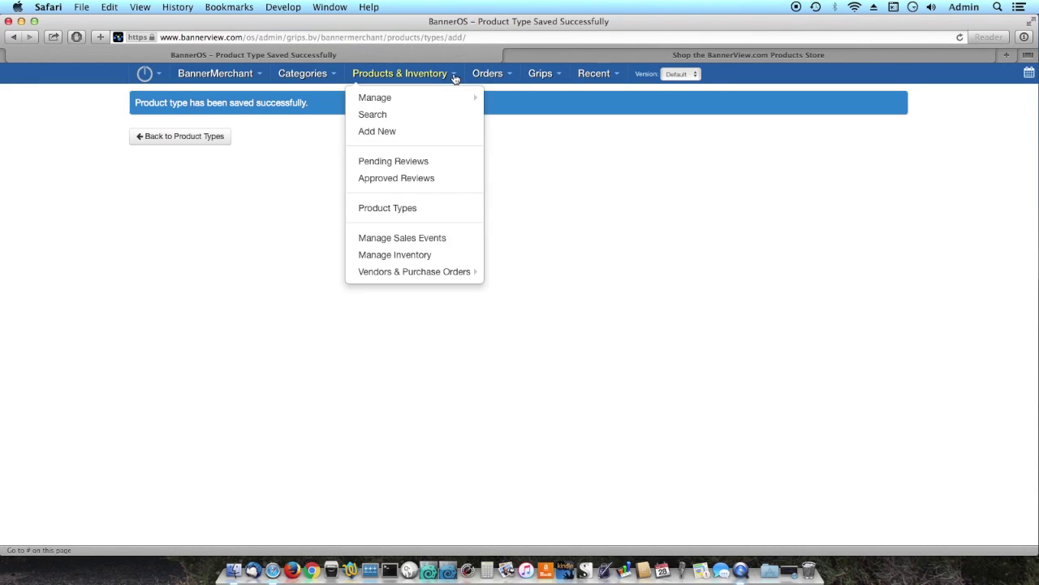
{"action": "left_click", "coordinate": [407, 133]}
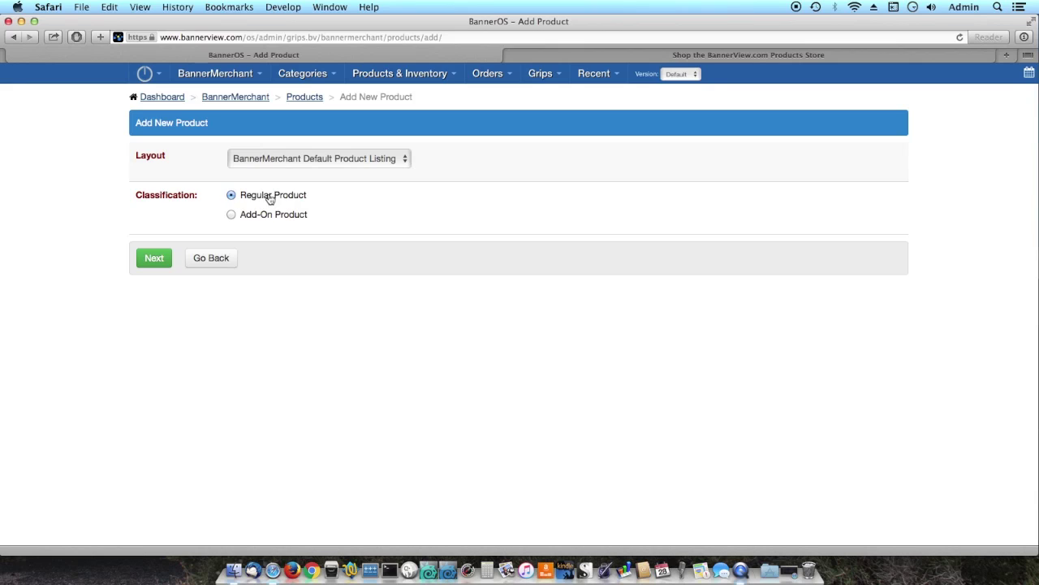
{"action": "left_click", "coordinate": [154, 258]}
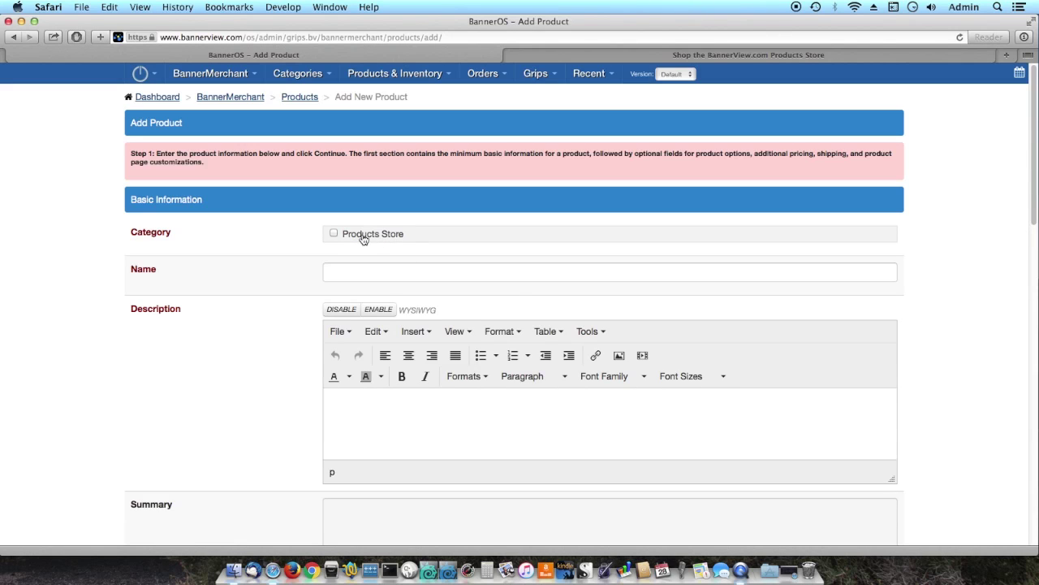
Step: Assign the new product to the Products Store category and name it Logo T-Shirt
{"action": "left_click", "coordinate": [363, 237]}
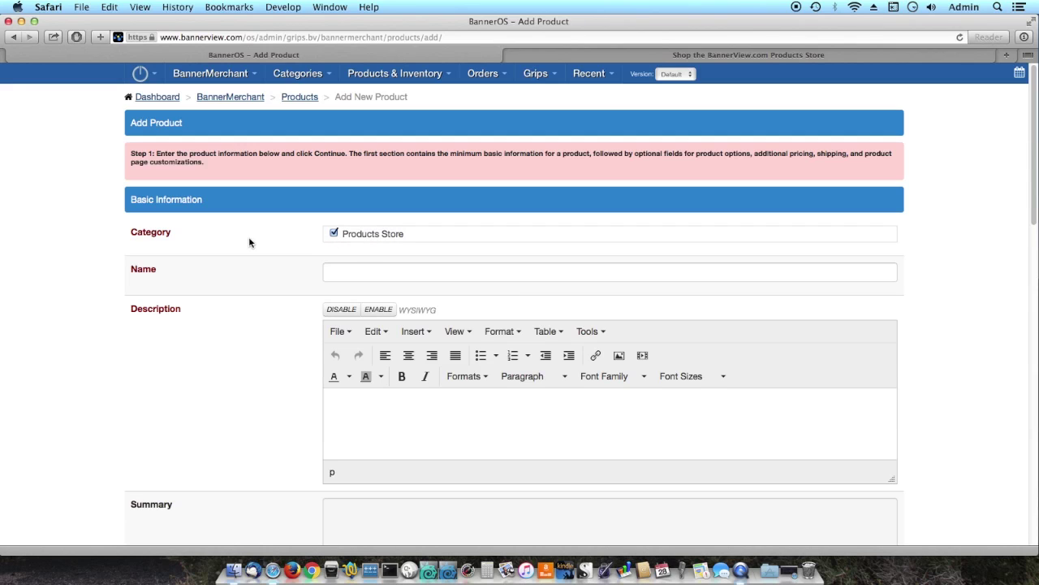
{"action": "scroll", "coordinate": [258, 237], "scroll_direction": "down", "scroll_amount": 2}
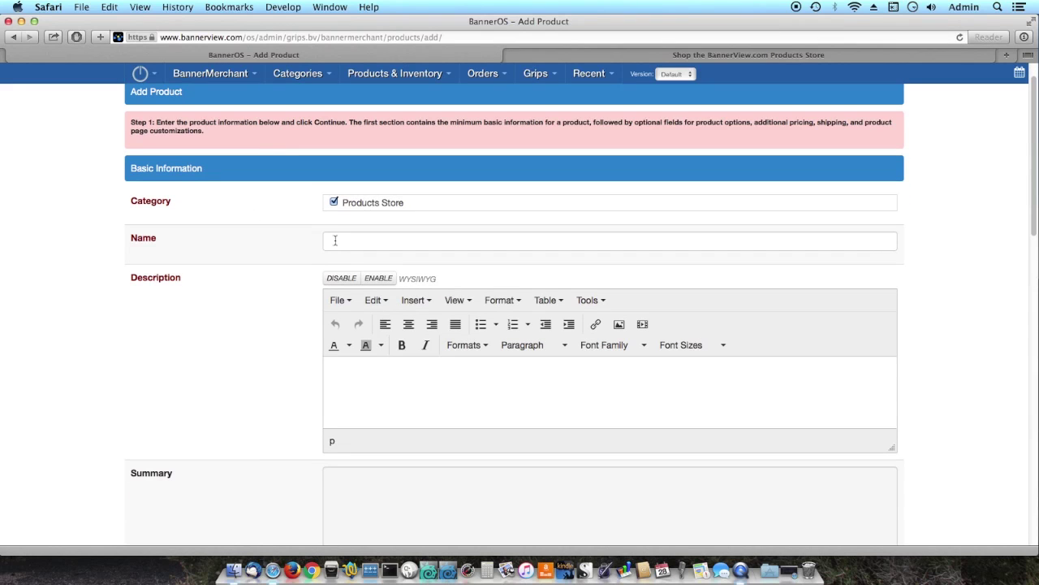
{"action": "left_click", "coordinate": [335, 240]}
{"action": "type", "text": "L"}
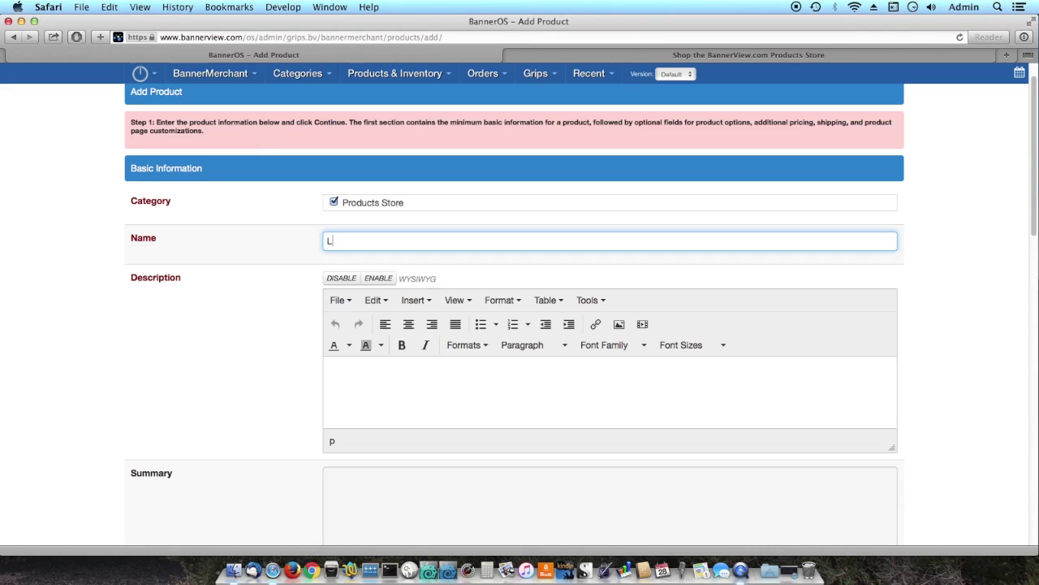
{"action": "type", "text": "ogo T-Shirt"}
{"action": "key", "text": "Tab"}
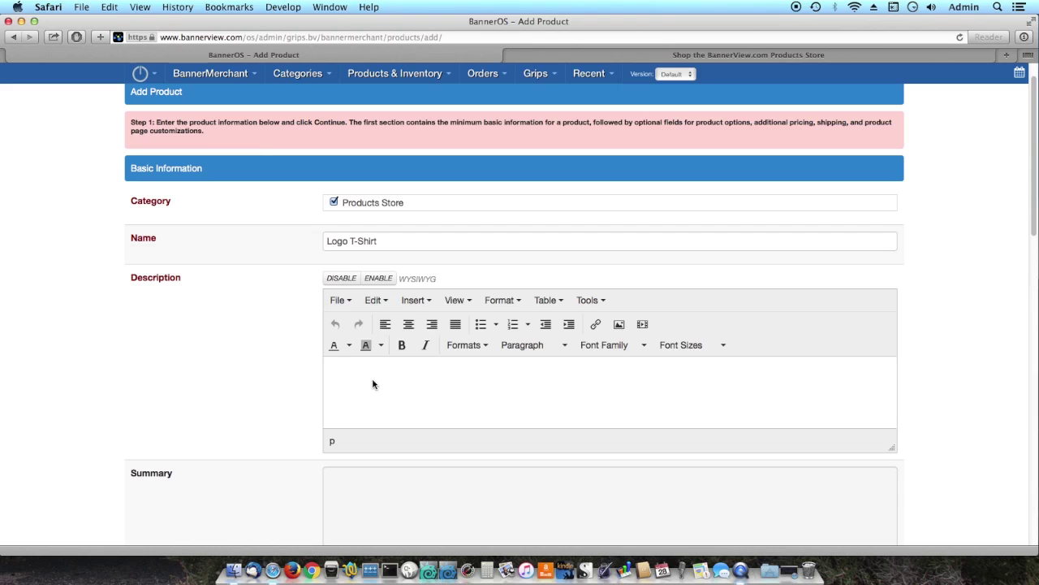
Step: Enter "This is a great shirt!" as the product description and logotshirt as the base product ID
{"action": "type", "text": "This is a great shirt!"}
{"action": "scroll", "coordinate": [251, 340], "scroll_direction": "down", "scroll_amount": 3}
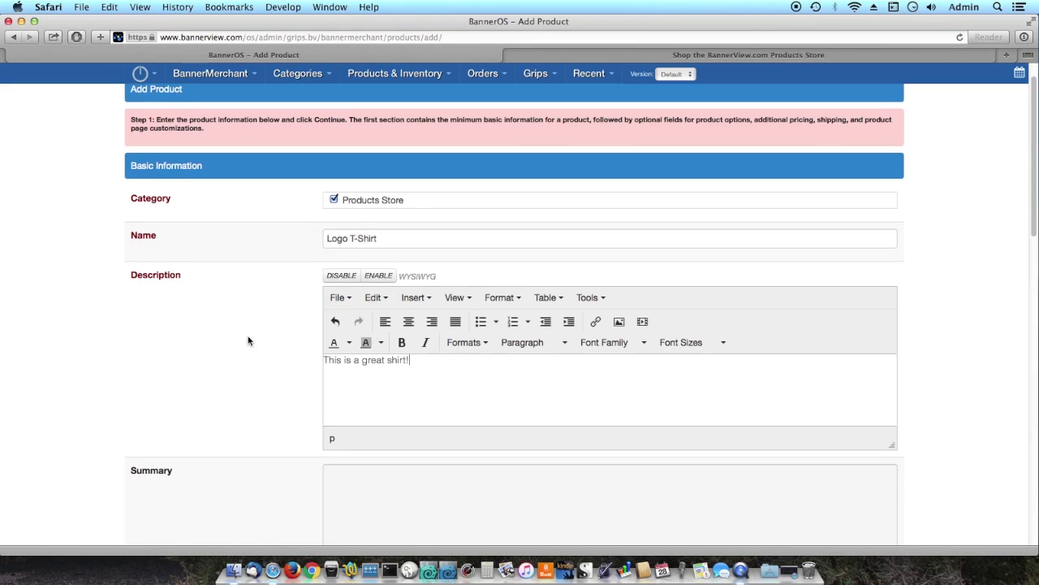
{"action": "scroll", "coordinate": [249, 325], "scroll_direction": "down", "scroll_amount": 10}
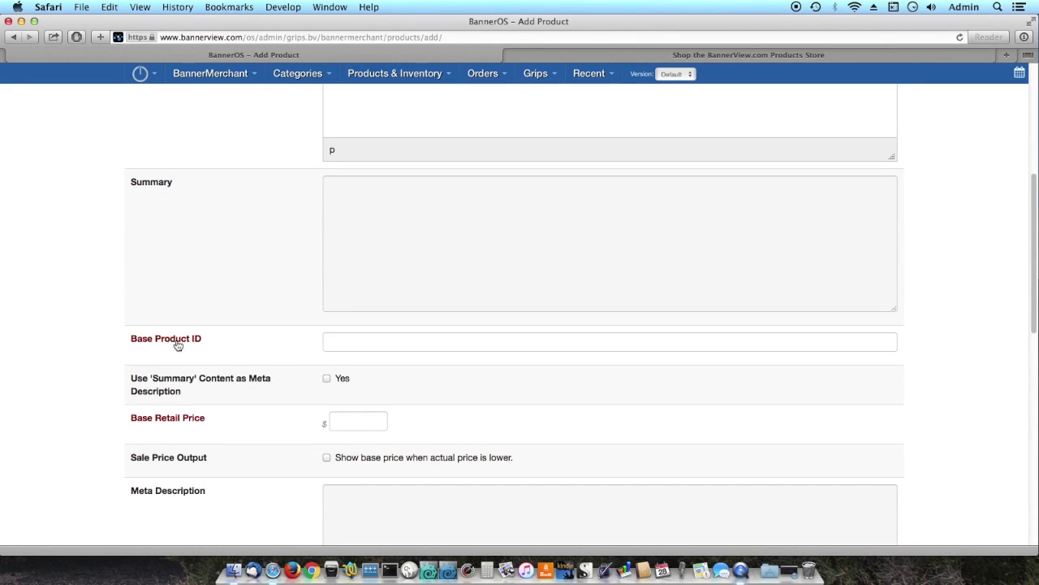
{"action": "left_click", "coordinate": [341, 343]}
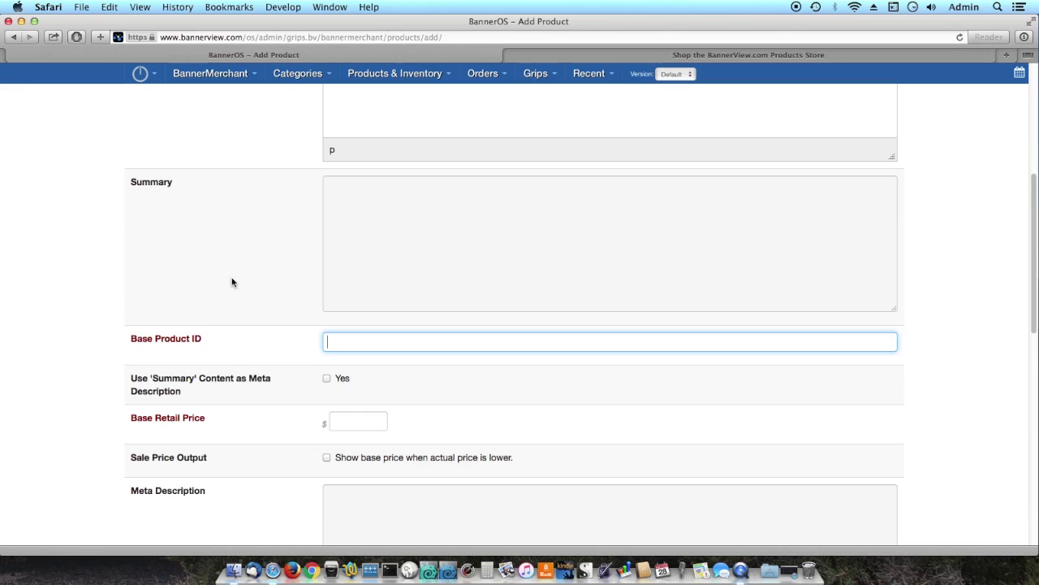
{"action": "type", "text": "logotshirt"}
Step: Set the product's base retail price to 20.00
{"action": "scroll", "coordinate": [231, 274], "scroll_direction": "down", "scroll_amount": 2}
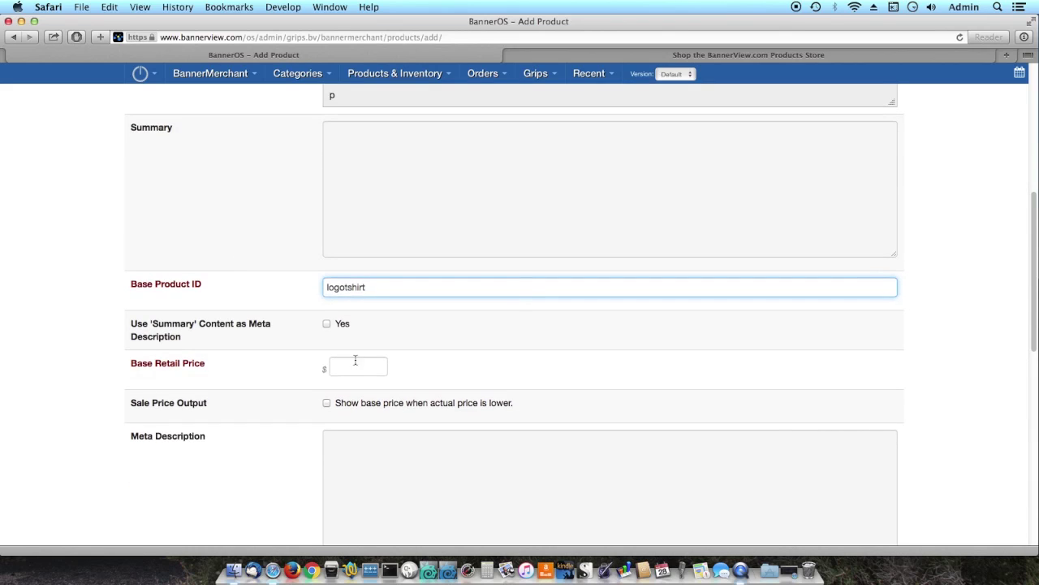
{"action": "left_click", "coordinate": [355, 366]}
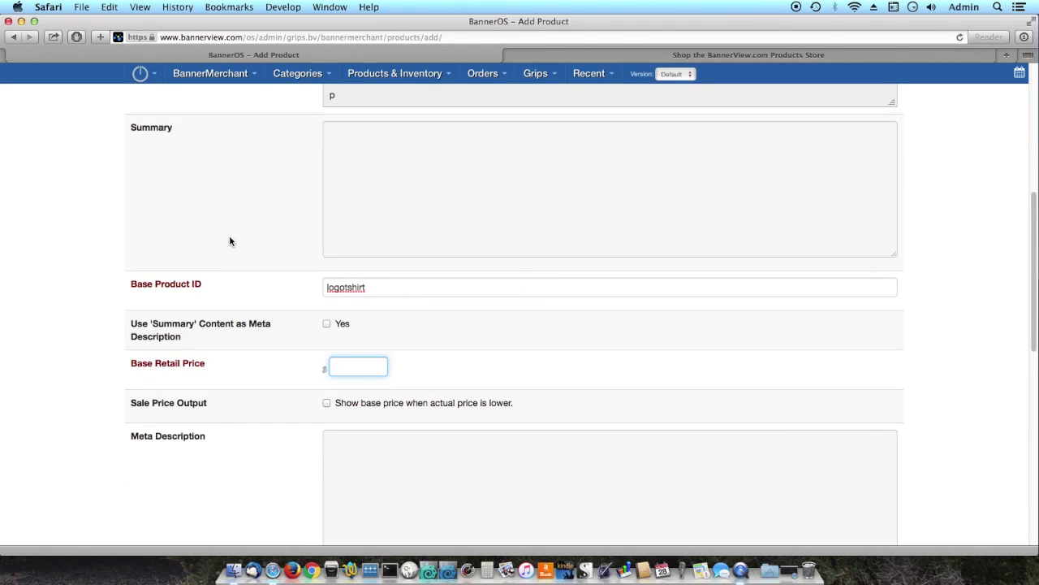
{"action": "type", "text": "20.00"}
{"action": "key", "text": "Tab"}
Step: Set the product type of the Logo T-Shirt to Shirts, leaving the optional meta, shipping and quantity fields untouched
{"action": "scroll", "coordinate": [278, 302], "scroll_direction": "down", "scroll_amount": 5}
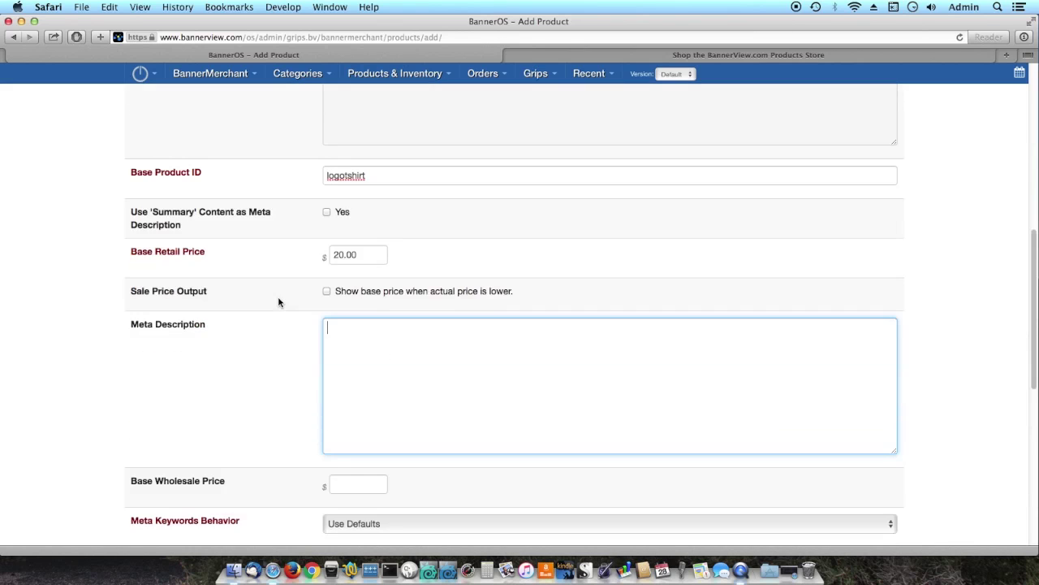
{"action": "scroll", "coordinate": [279, 302], "scroll_direction": "down", "scroll_amount": 5}
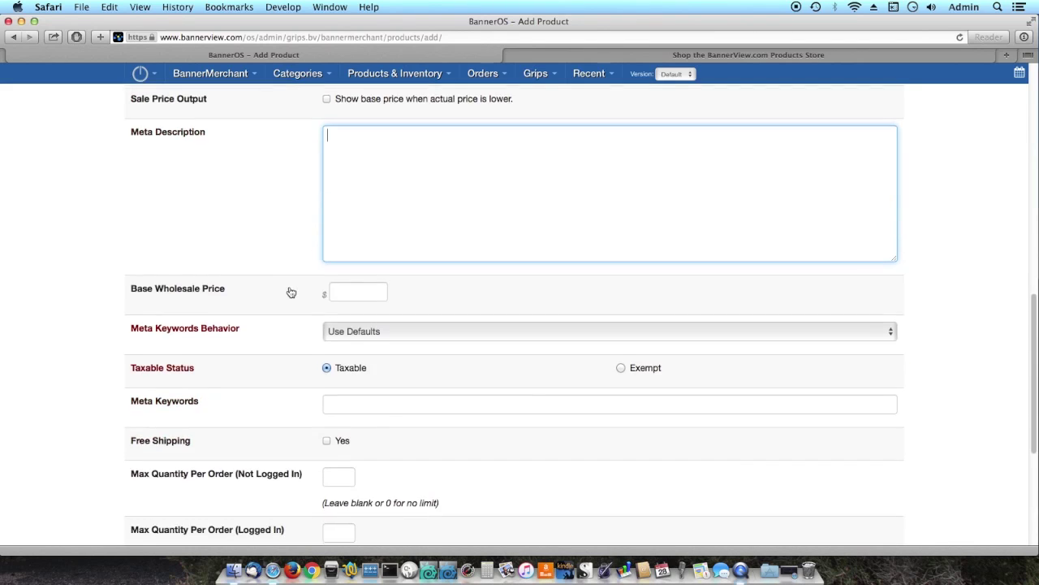
{"action": "scroll", "coordinate": [289, 295], "scroll_direction": "down", "scroll_amount": 4}
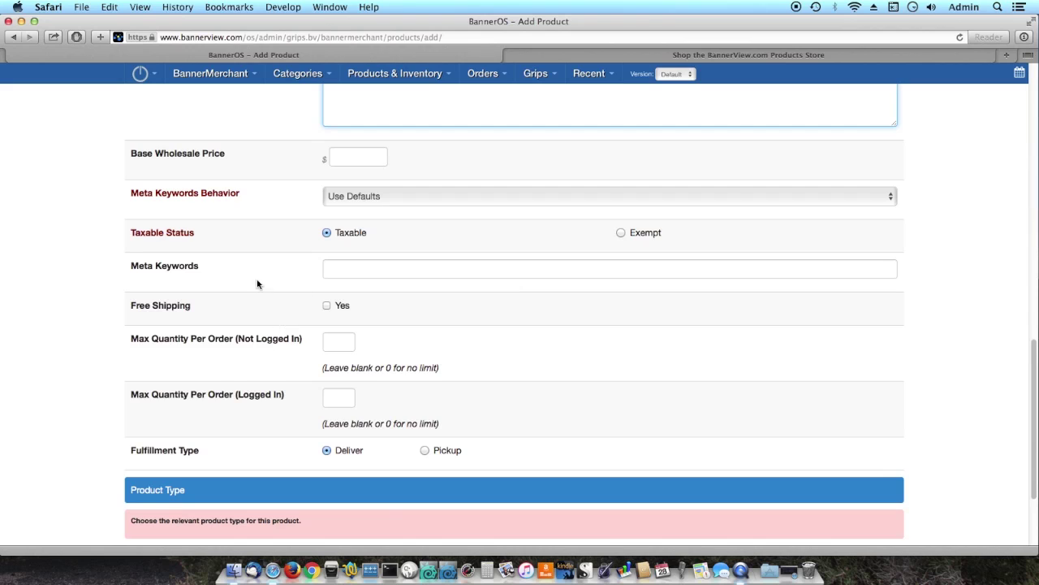
{"action": "scroll", "coordinate": [257, 283], "scroll_direction": "down", "scroll_amount": 4}
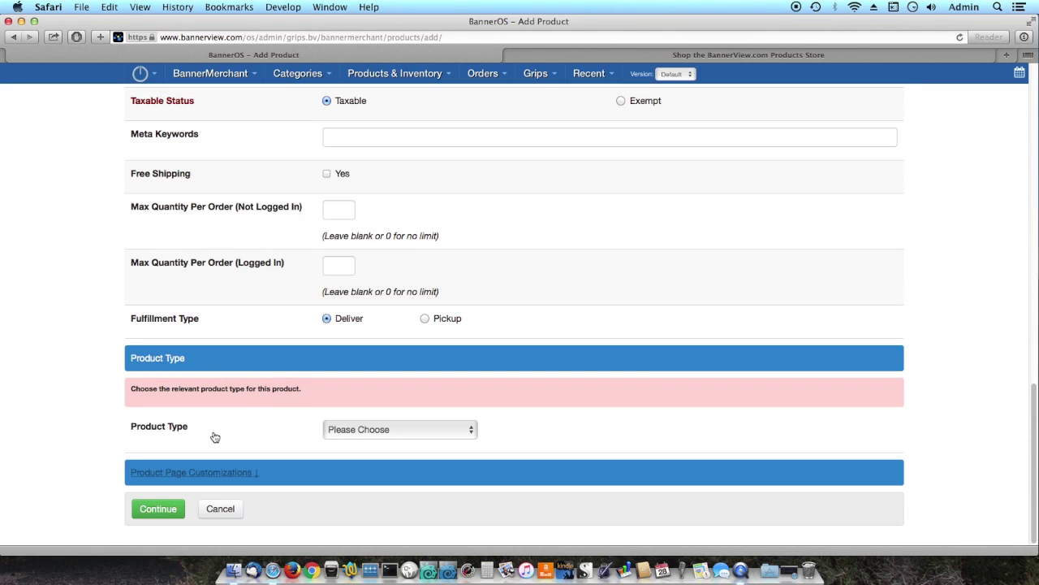
{"action": "left_click", "coordinate": [452, 436]}
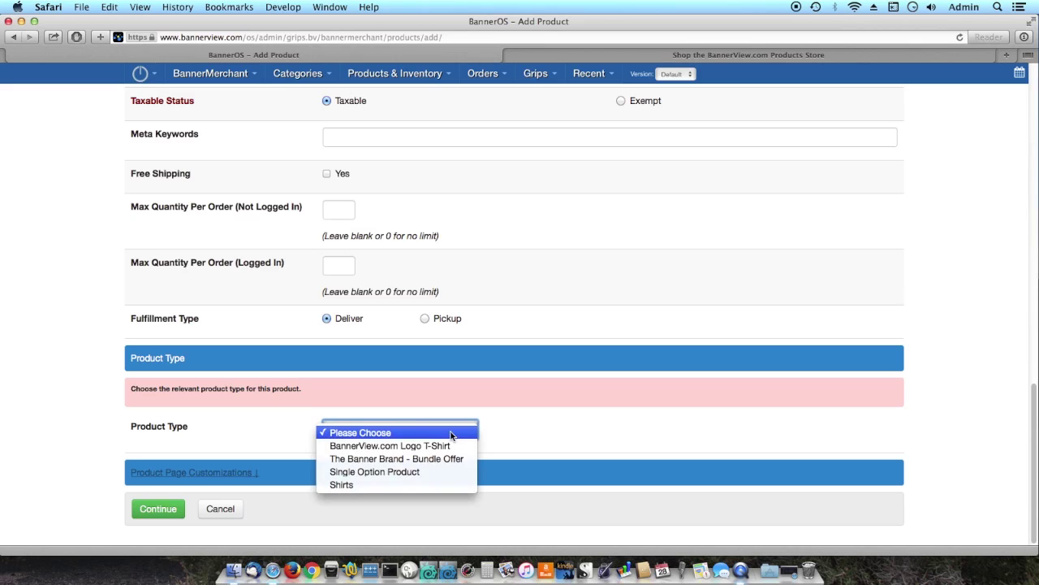
{"action": "left_click", "coordinate": [386, 485]}
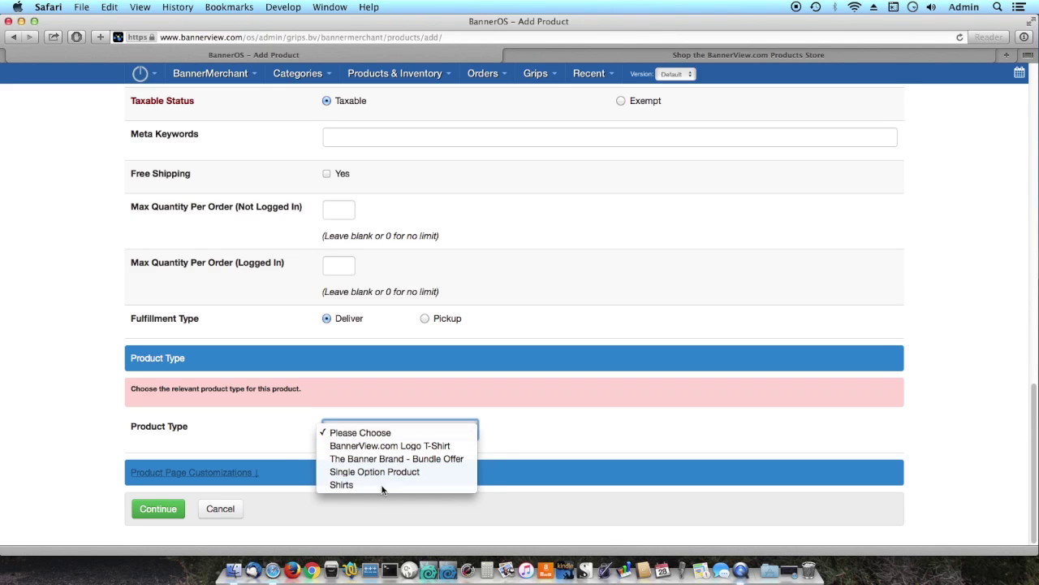
Step: Select both Size and Color as the relevant product type fields
{"action": "scroll", "coordinate": [301, 422], "scroll_direction": "down", "scroll_amount": 5}
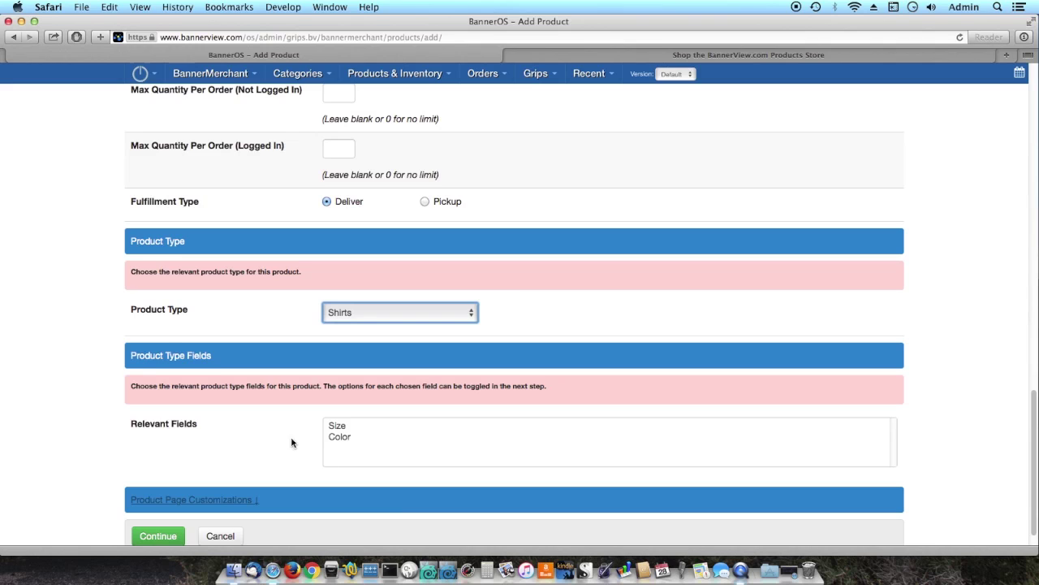
{"action": "scroll", "coordinate": [317, 432], "scroll_direction": "down", "scroll_amount": 1}
{"action": "scroll", "coordinate": [353, 435], "scroll_direction": "down", "scroll_amount": 1}
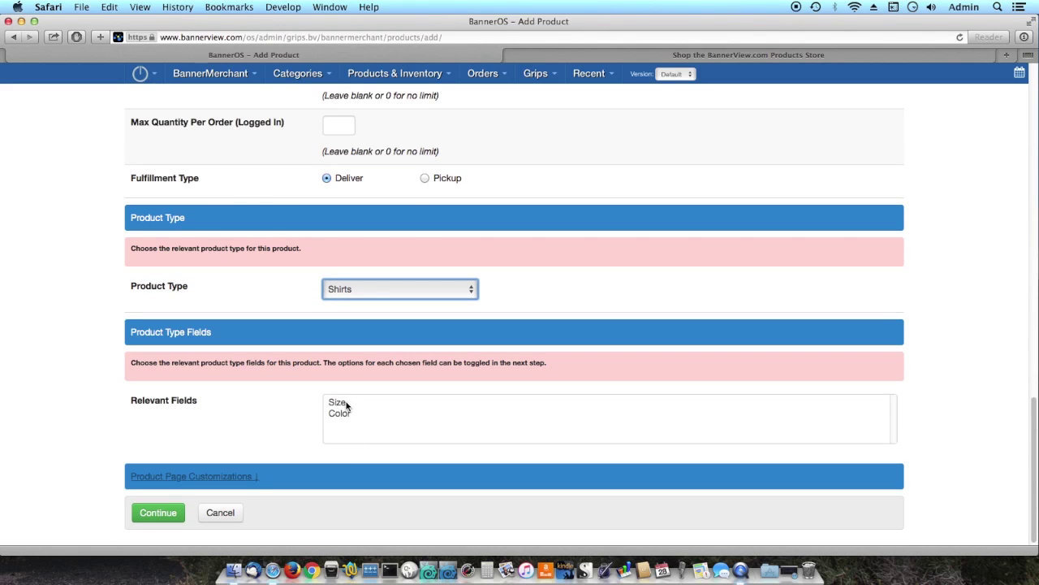
{"action": "left_click", "coordinate": [342, 404]}
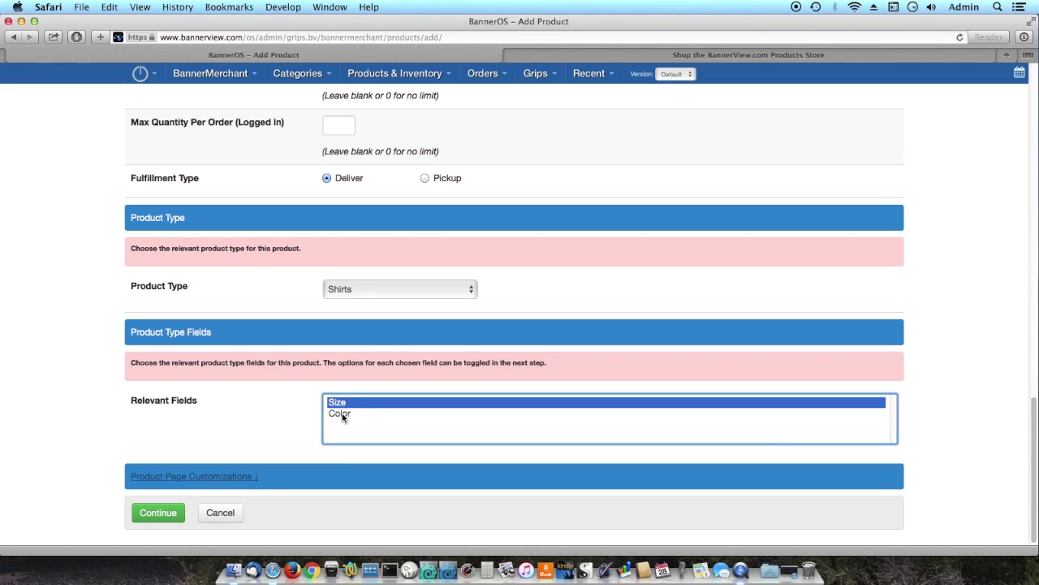
{"action": "left_click", "coordinate": [342, 416], "text": "shift"}
{"action": "scroll", "coordinate": [309, 426], "scroll_direction": "down", "scroll_amount": 1}
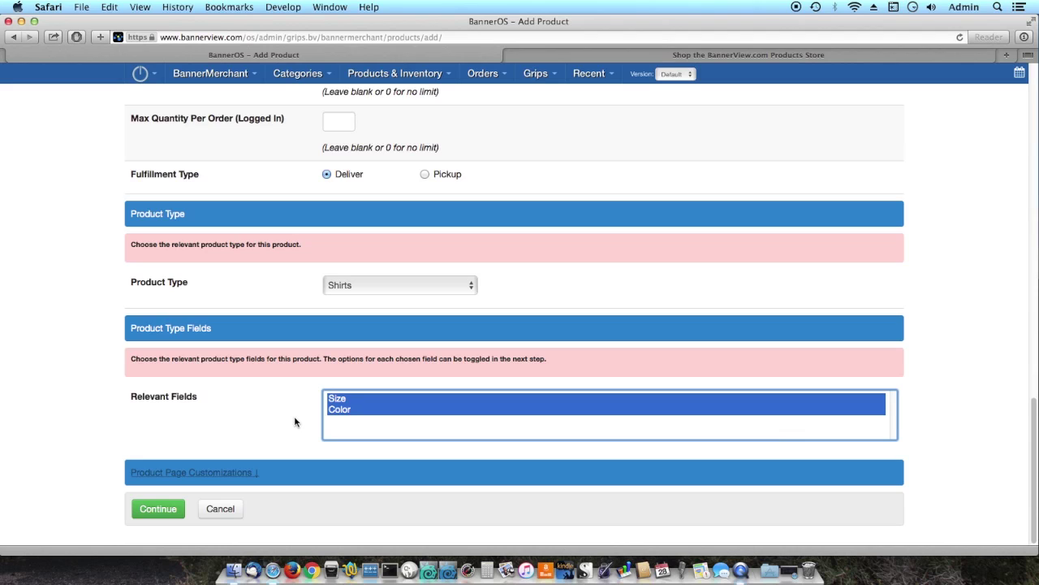
Step: Try deselecting and reselecting Size and Color individually among the relevant fields, ending with both selected
{"action": "left_click", "coordinate": [344, 410], "text": "super"}
{"action": "left_click", "coordinate": [343, 400], "text": "super"}
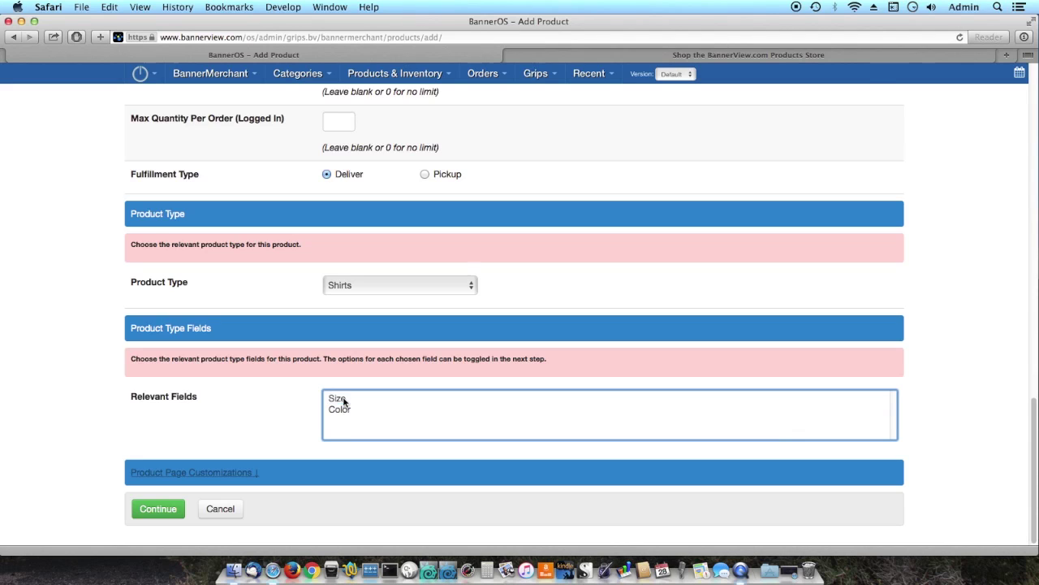
{"action": "left_click", "coordinate": [346, 410]}
{"action": "left_click", "coordinate": [342, 399], "text": "super"}
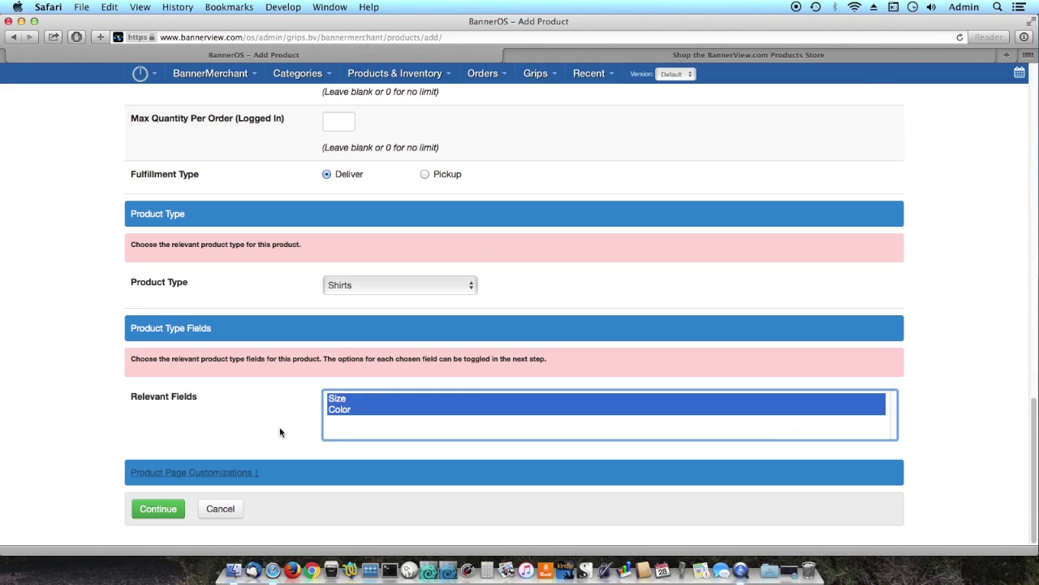
{"action": "left_click", "coordinate": [343, 410], "text": "super"}
{"action": "left_click", "coordinate": [346, 400], "text": "super"}
{"action": "left_click", "coordinate": [346, 409], "text": "super"}
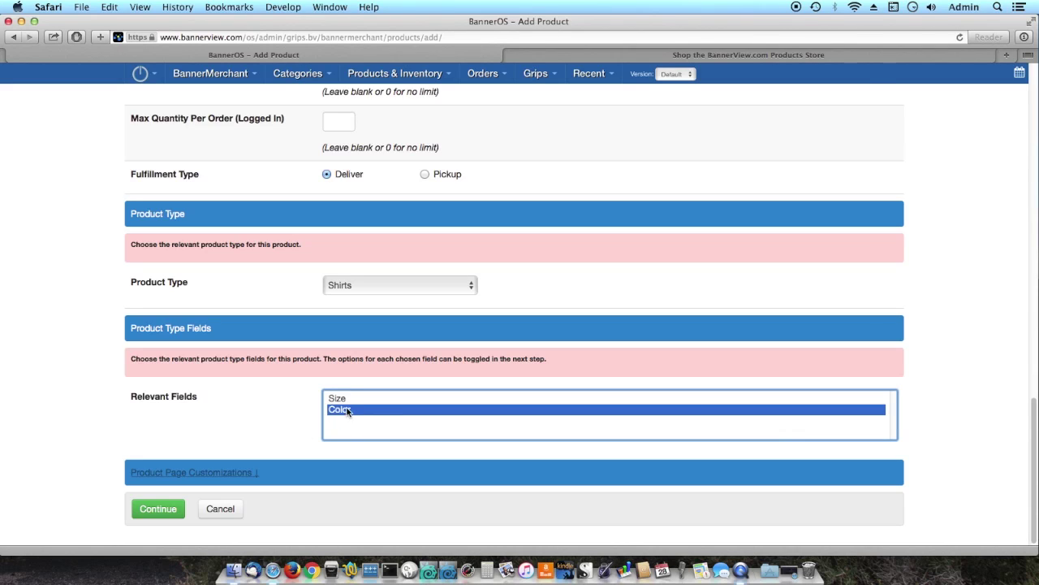
{"action": "left_click", "coordinate": [343, 398], "text": "super"}
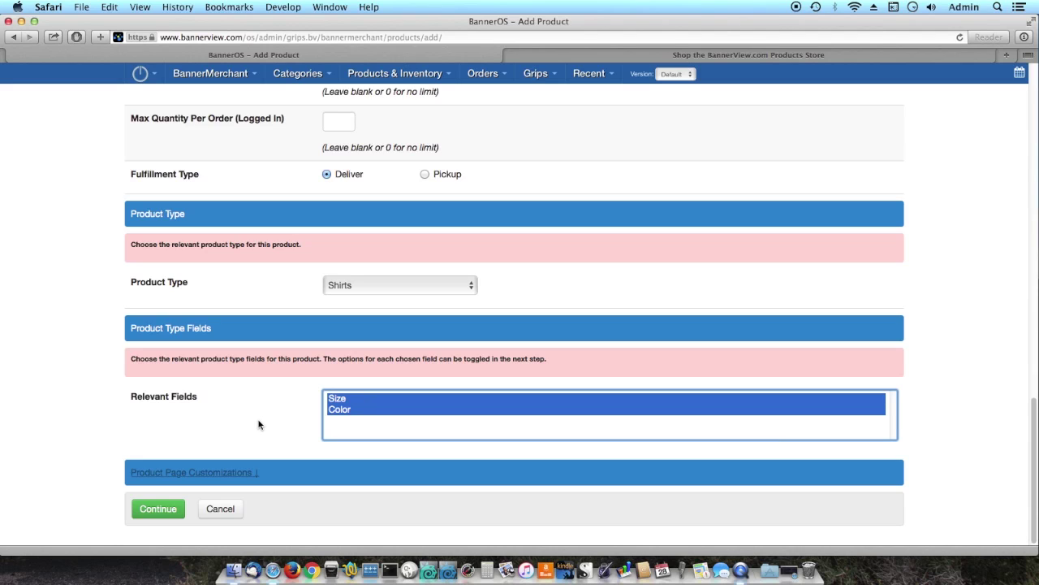
Step: Continue to the additional product information and make the Size and Color fields selectable by customers
{"action": "left_click", "coordinate": [158, 510]}
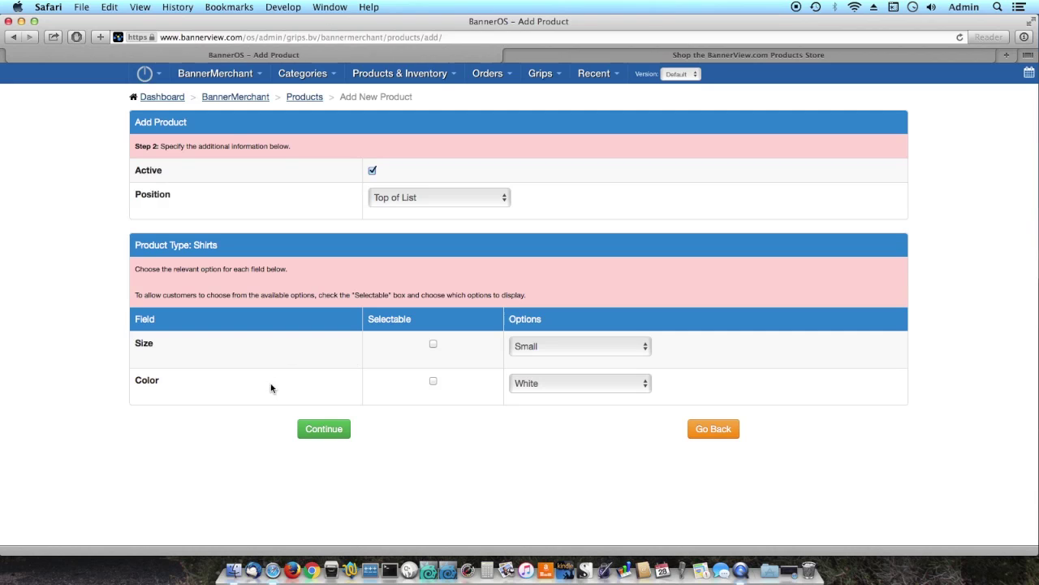
{"action": "left_click", "coordinate": [433, 347]}
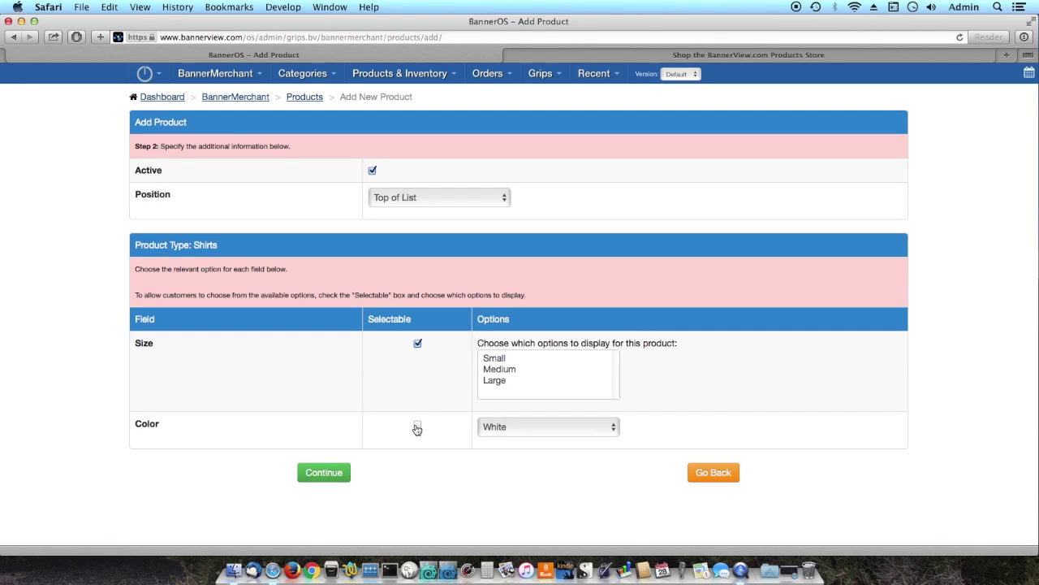
{"action": "left_click", "coordinate": [417, 428]}
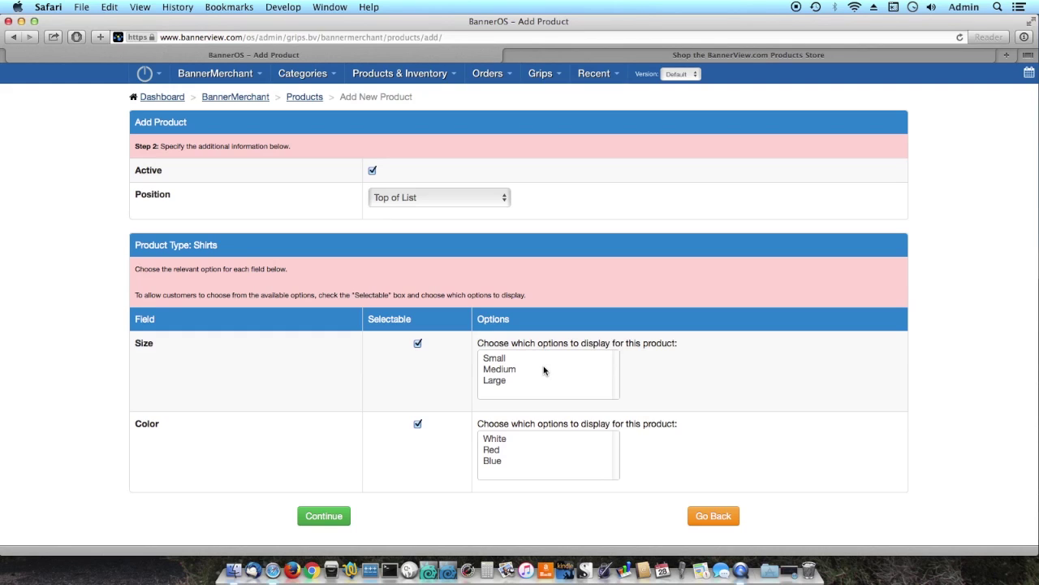
Step: Choose Small, Medium and Large as the displayed sizes and White, Red and Blue as the displayed colors
{"action": "left_click", "coordinate": [501, 360]}
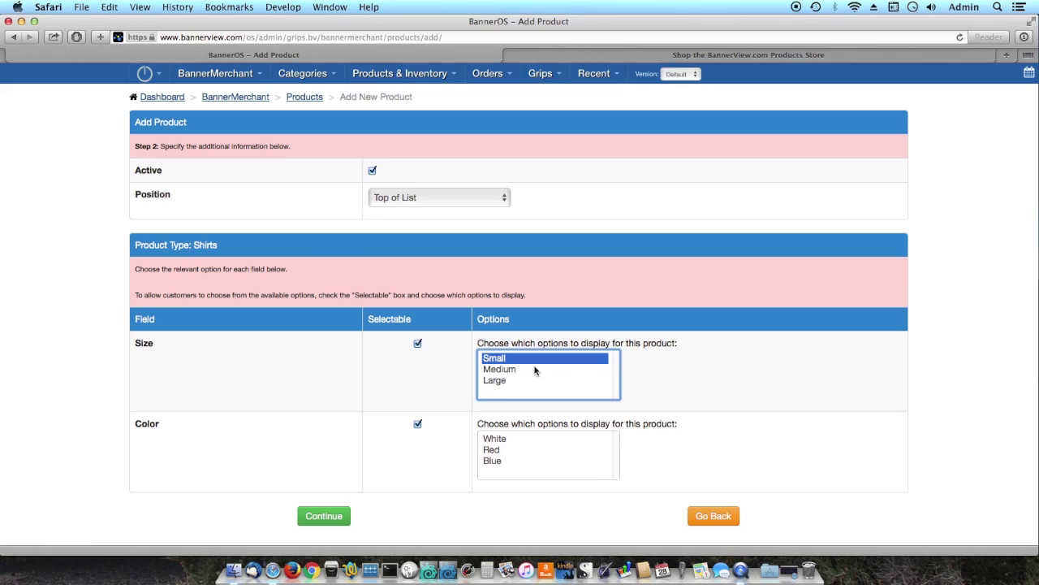
{"action": "left_click_drag", "start_coordinate": [499, 439], "coordinate": [555, 476]}
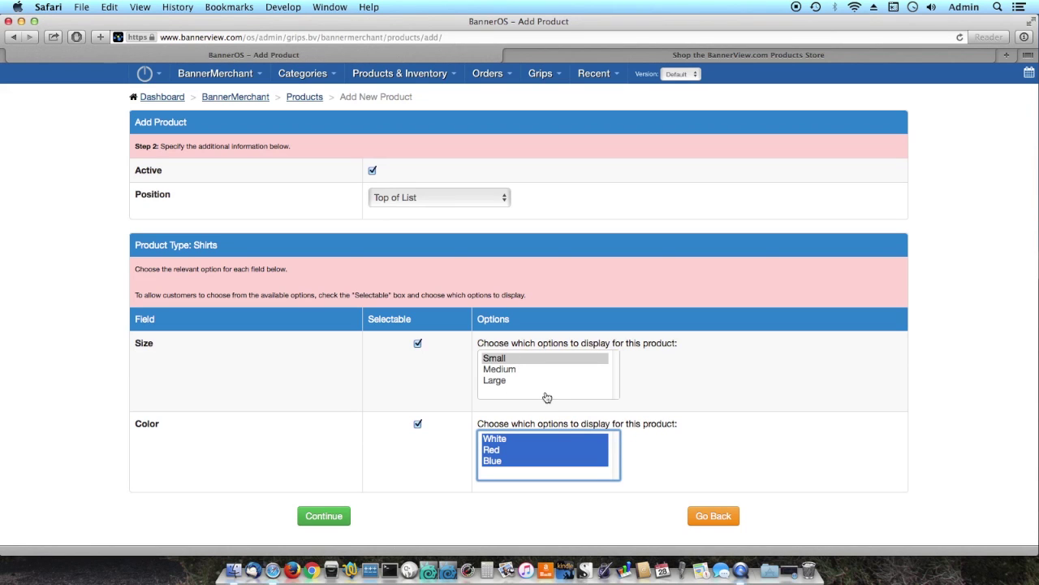
{"action": "left_click", "coordinate": [497, 370], "text": "shift"}
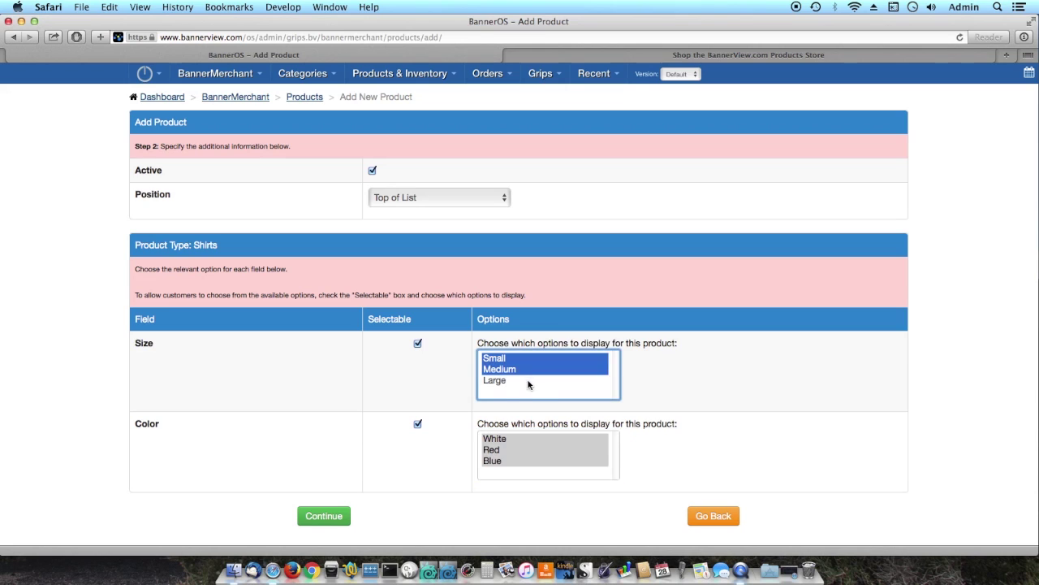
{"action": "left_click", "coordinate": [502, 382], "text": "shift"}
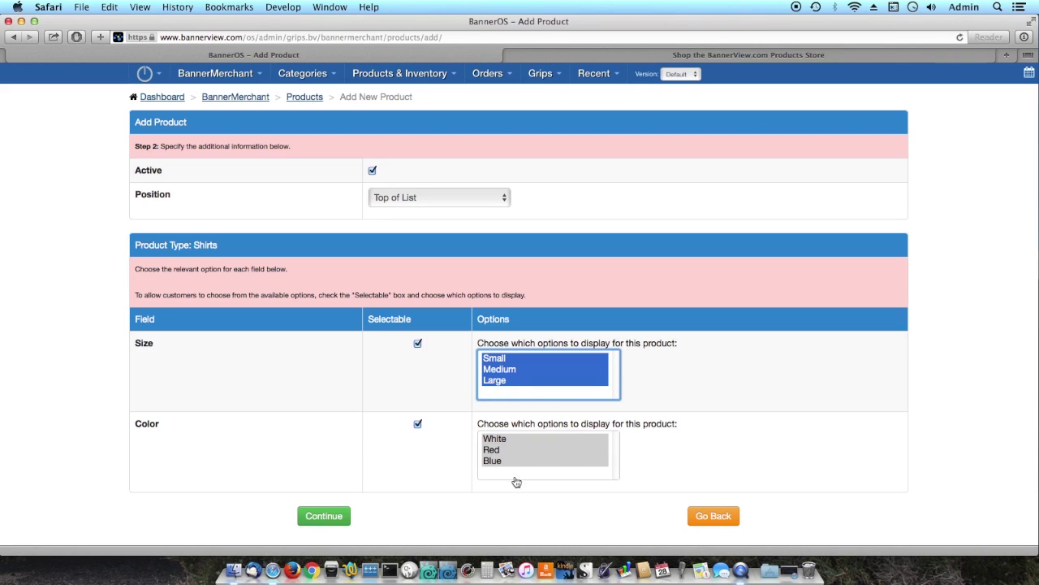
Step: Continue to the verification of the Logo T-Shirt product, review its details and save it
{"action": "left_click", "coordinate": [323, 516]}
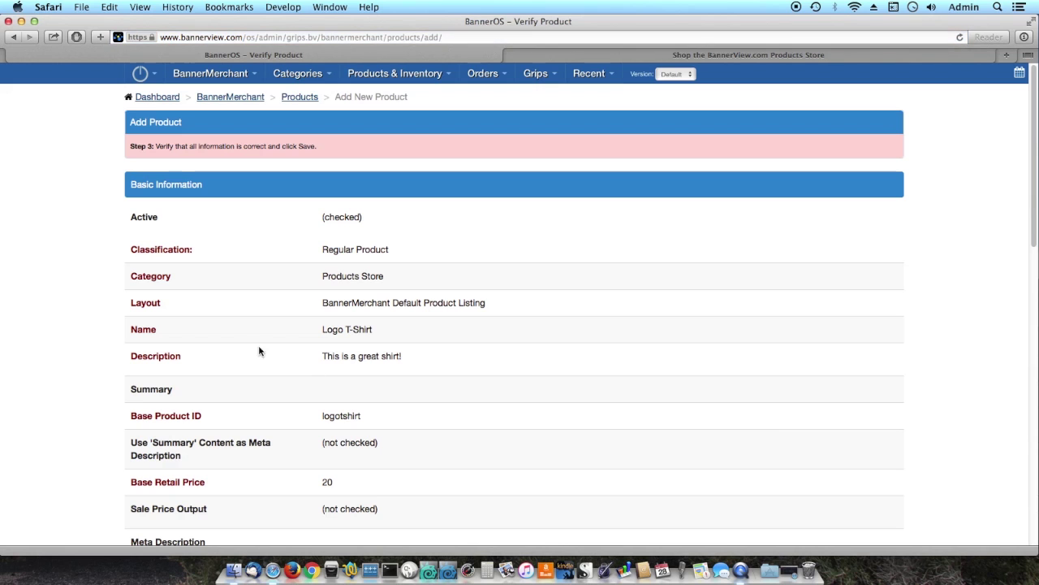
{"action": "scroll", "coordinate": [292, 236], "scroll_direction": "down", "scroll_amount": 4}
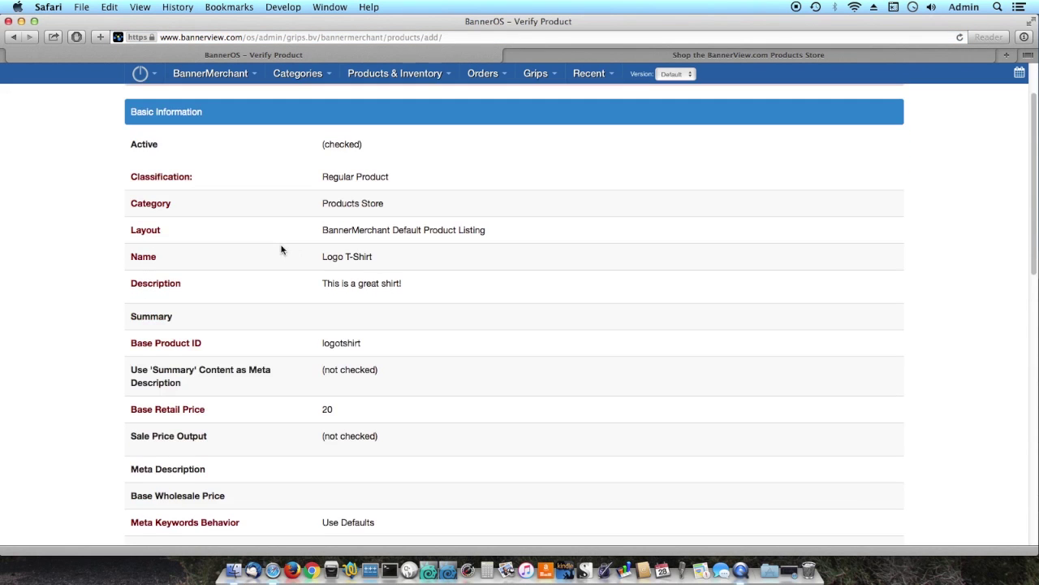
{"action": "scroll", "coordinate": [282, 255], "scroll_direction": "down", "scroll_amount": 15}
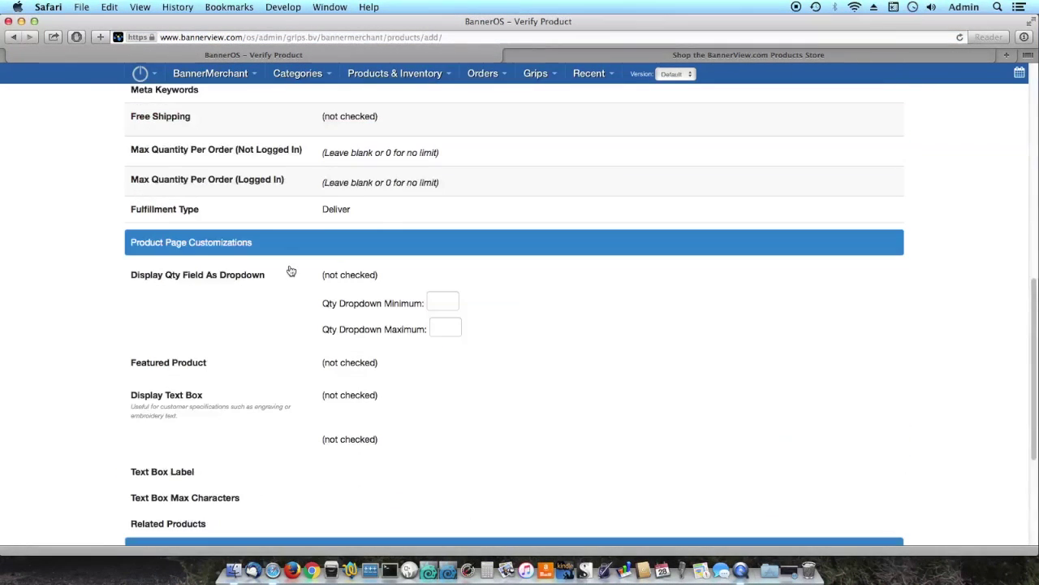
{"action": "scroll", "coordinate": [287, 271], "scroll_direction": "down", "scroll_amount": 5}
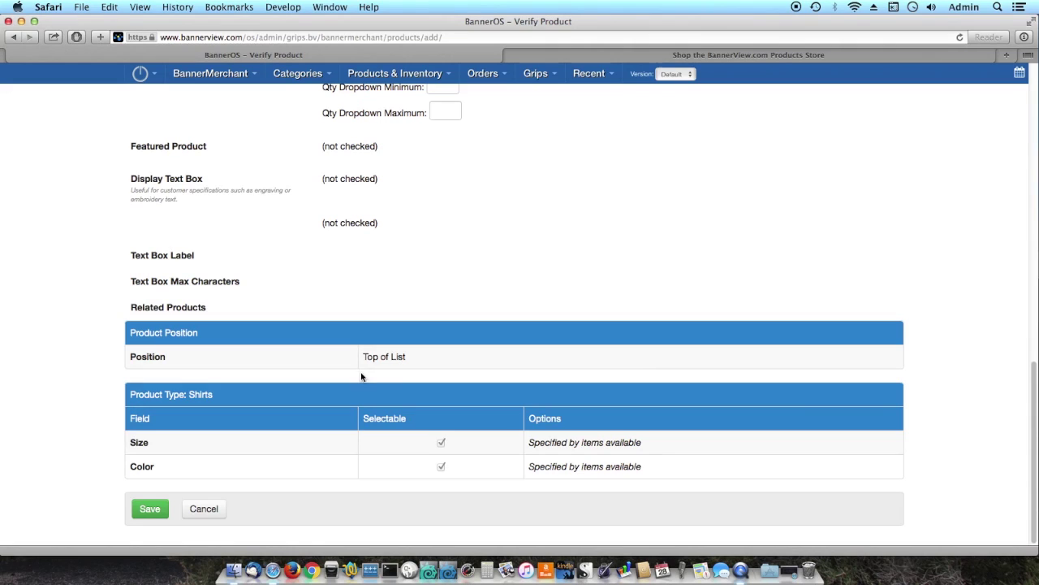
{"action": "left_click", "coordinate": [150, 511]}
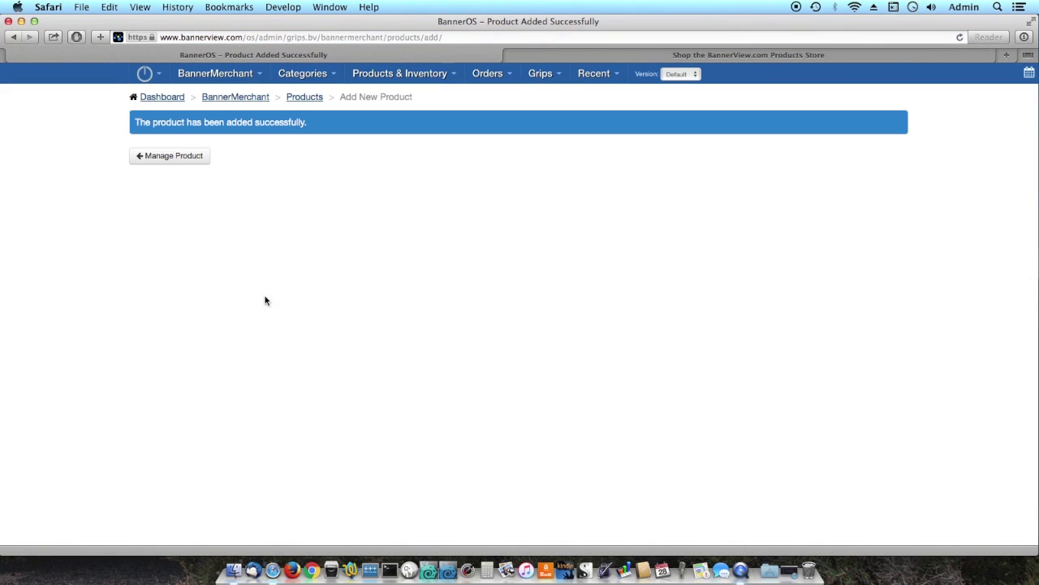
Step: Open the saved product's management page and start a mass addition of items for it
{"action": "left_click", "coordinate": [179, 162]}
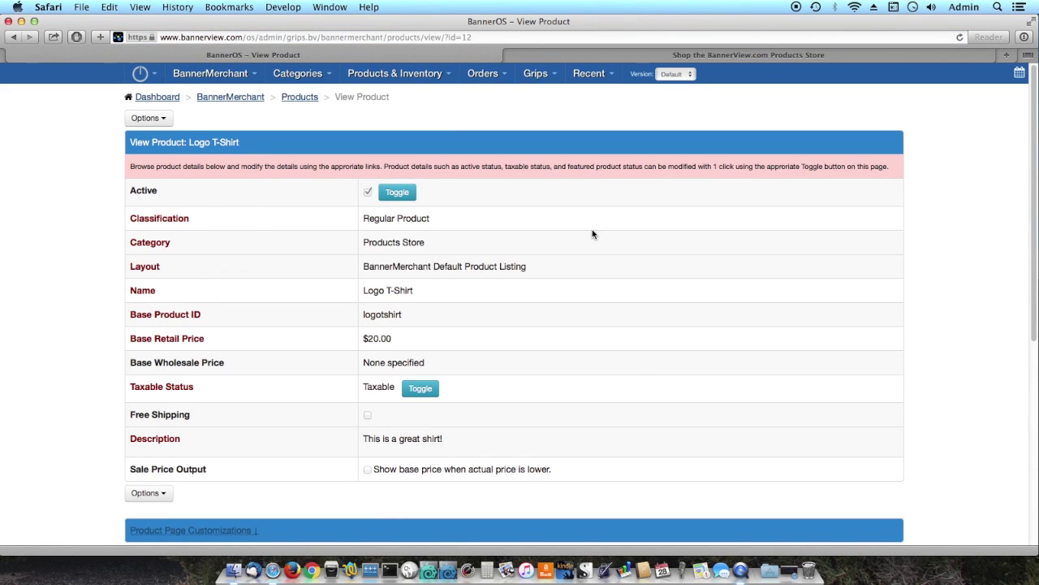
{"action": "scroll", "coordinate": [581, 233], "scroll_direction": "down", "scroll_amount": 5}
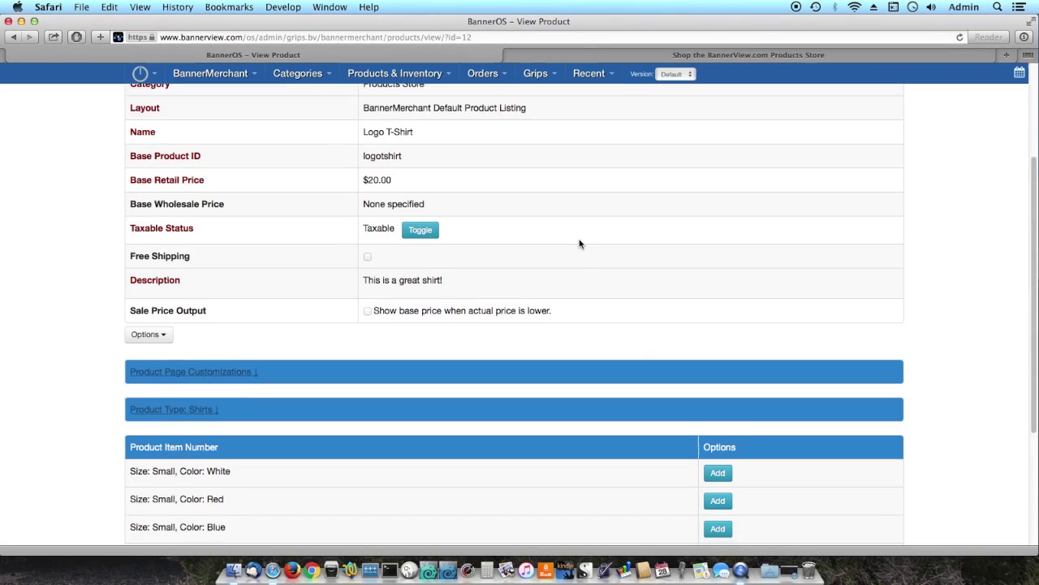
{"action": "scroll", "coordinate": [579, 243], "scroll_direction": "down", "scroll_amount": 5}
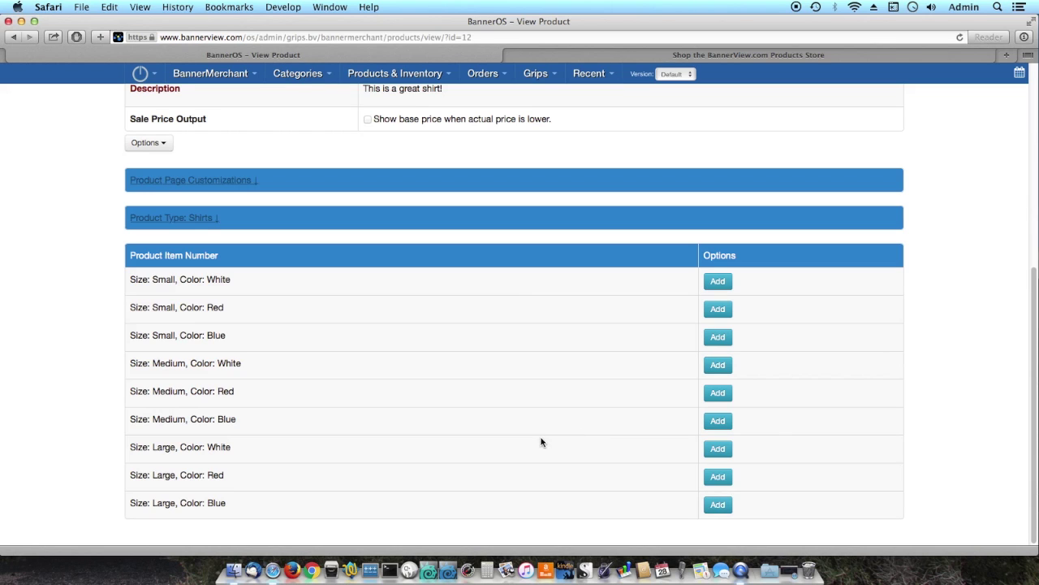
{"action": "scroll", "coordinate": [398, 428], "scroll_direction": "up", "scroll_amount": 1}
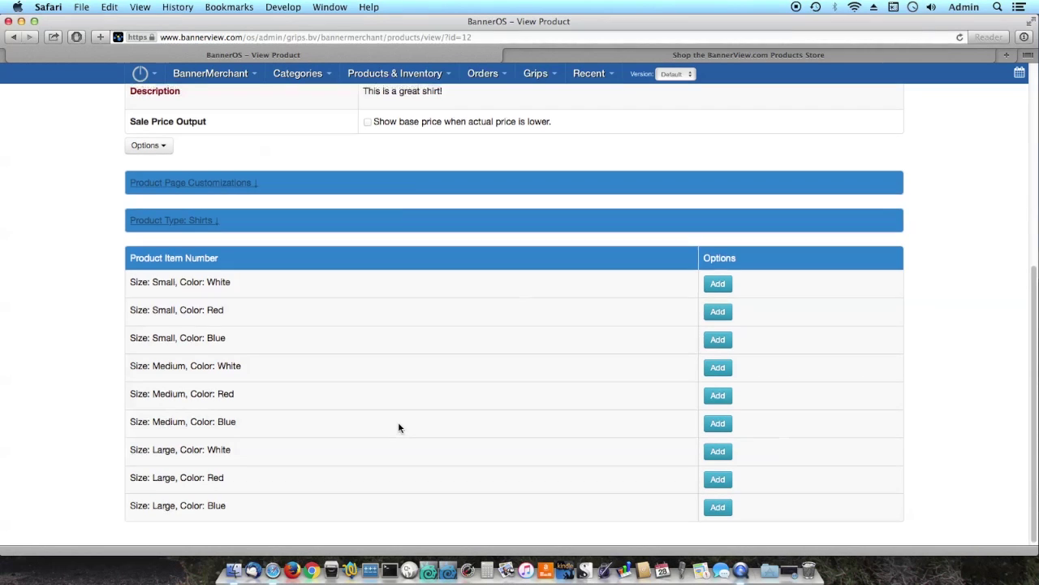
{"action": "scroll", "coordinate": [398, 428], "scroll_direction": "up", "scroll_amount": 3}
{"action": "left_click", "coordinate": [157, 247]}
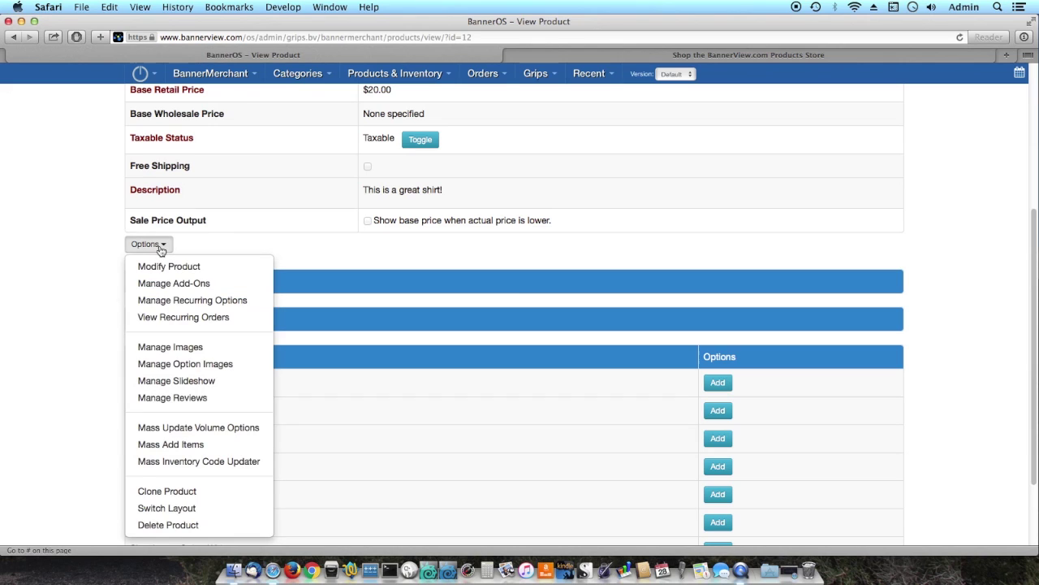
{"action": "left_click", "coordinate": [219, 448]}
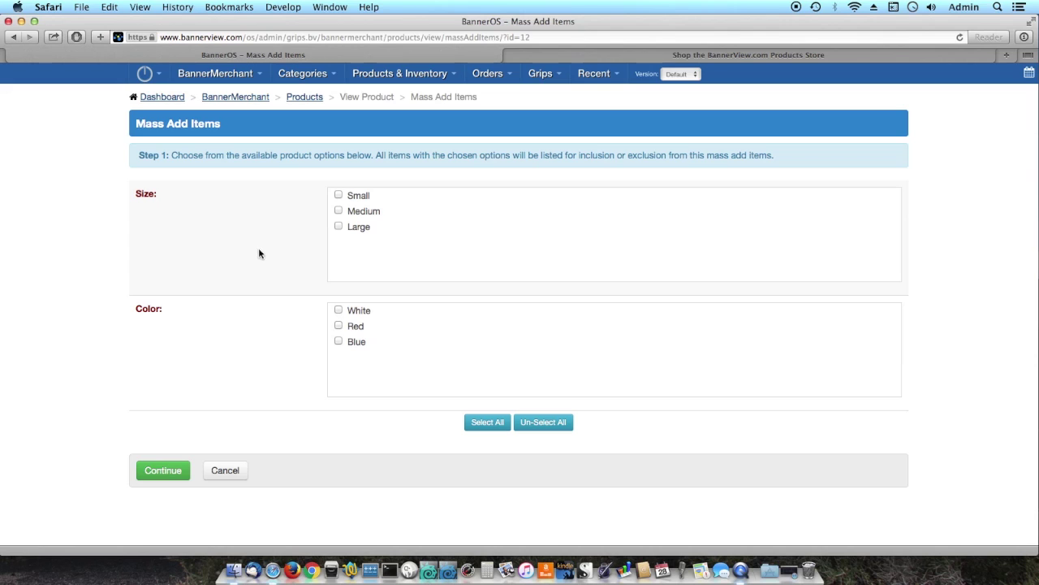
Step: Select sizes Small, Medium and Large and colors White, Red and Blue for the mass item addition
{"action": "left_click", "coordinate": [342, 212]}
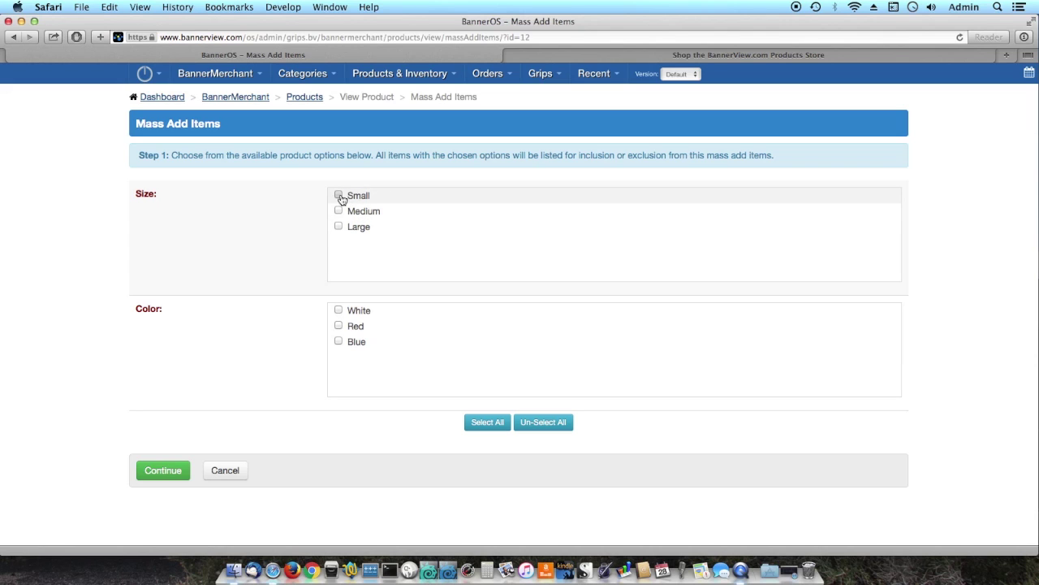
{"action": "left_click", "coordinate": [340, 197]}
{"action": "left_click", "coordinate": [340, 228]}
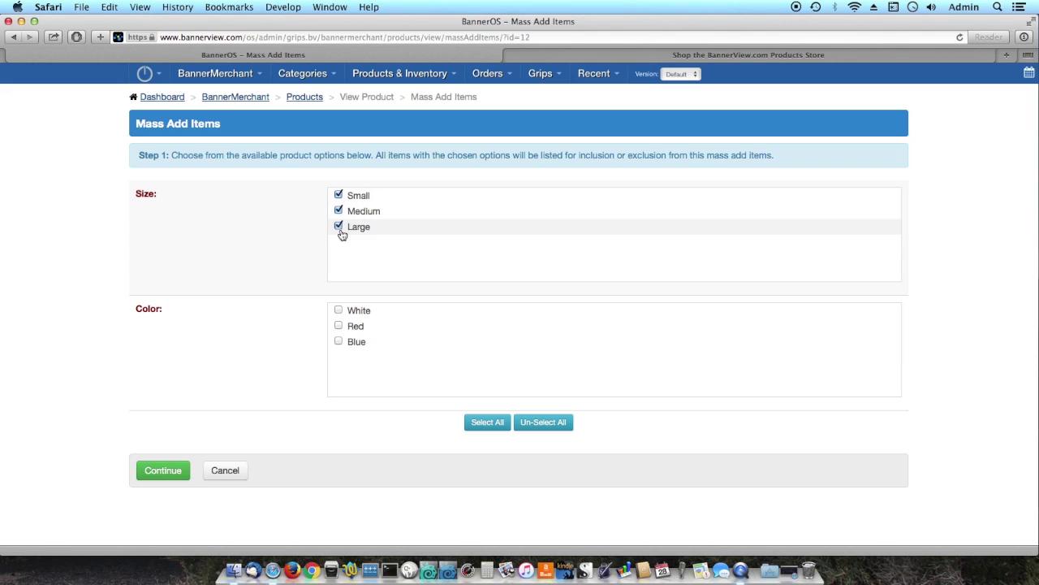
{"action": "left_click", "coordinate": [339, 310]}
{"action": "left_click", "coordinate": [339, 327]}
{"action": "left_click", "coordinate": [339, 342]}
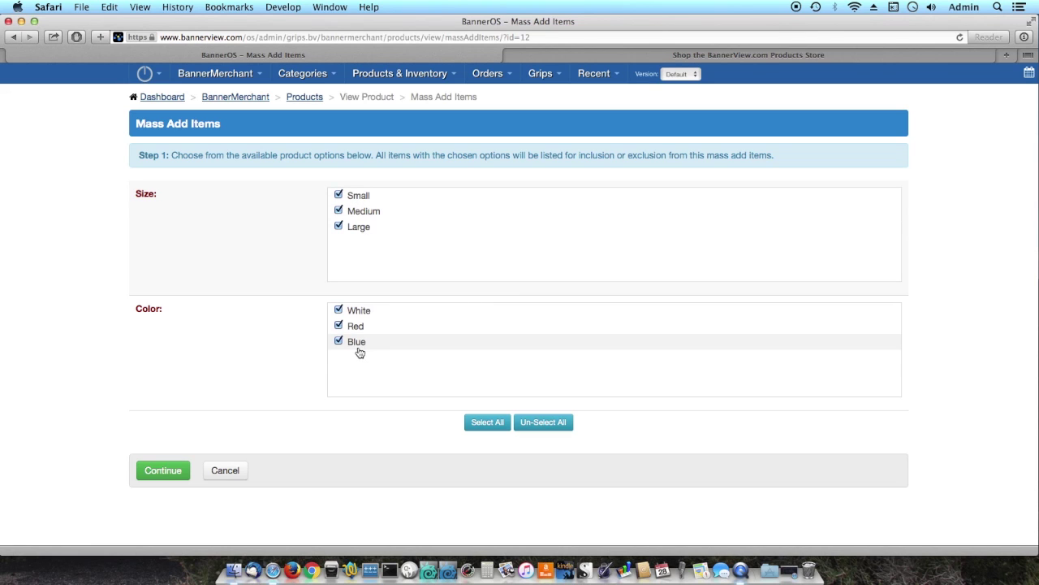
Step: Try deselecting Red and White among the colors, ending with both selected again
{"action": "left_click", "coordinate": [338, 326]}
{"action": "left_click", "coordinate": [339, 310]}
{"action": "left_click", "coordinate": [338, 310]}
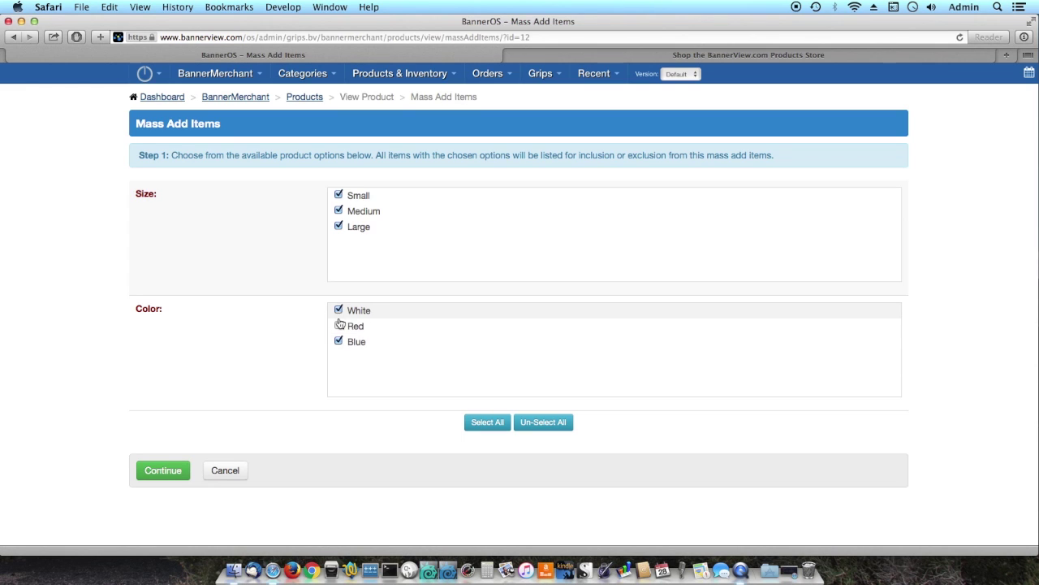
{"action": "left_click", "coordinate": [339, 325]}
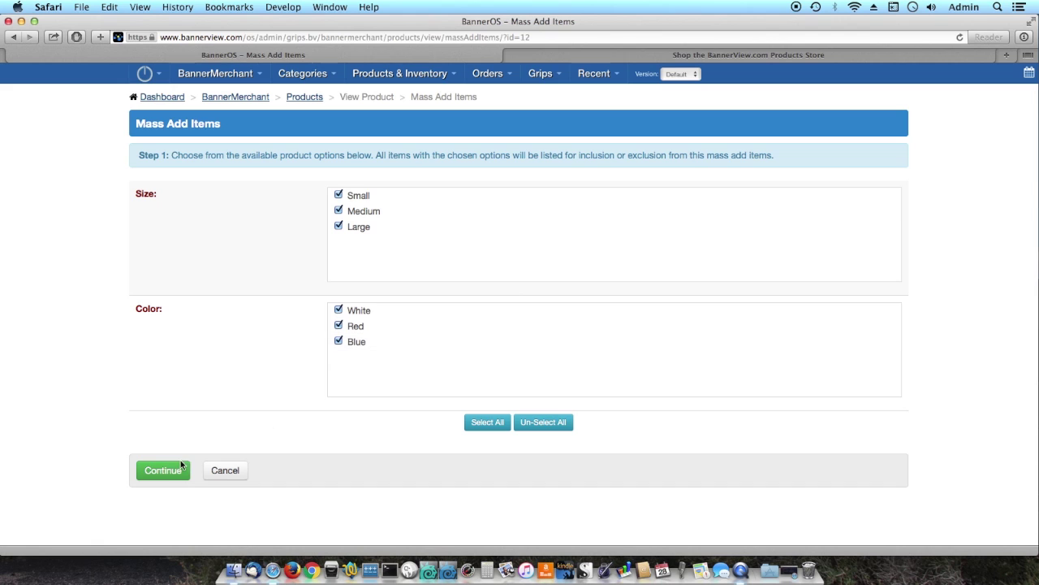
Step: Continue to the list of item combinations and look over their individual retail price fields
{"action": "left_click", "coordinate": [160, 475]}
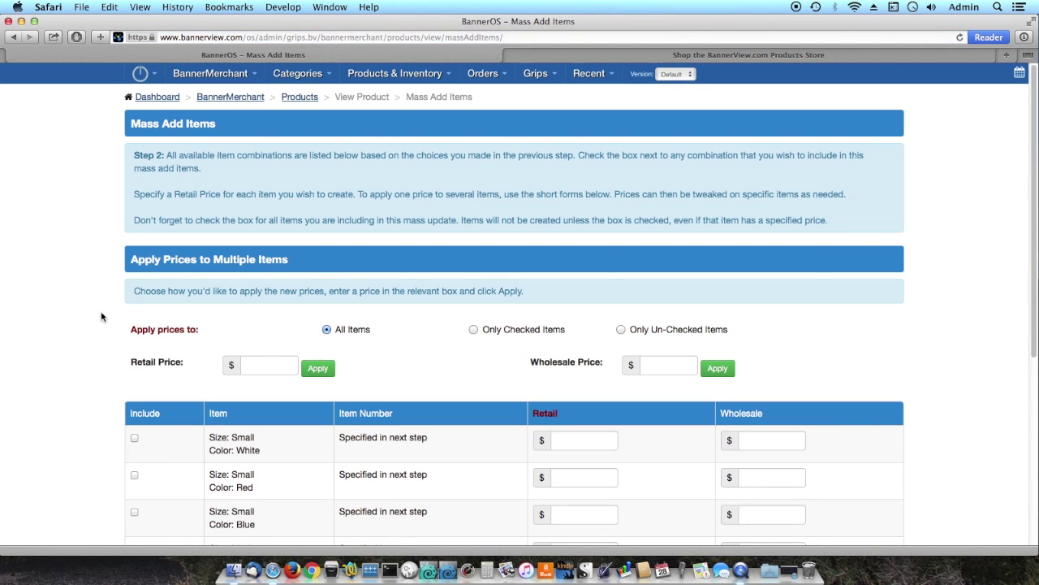
{"action": "scroll", "coordinate": [70, 309], "scroll_direction": "down", "scroll_amount": 1}
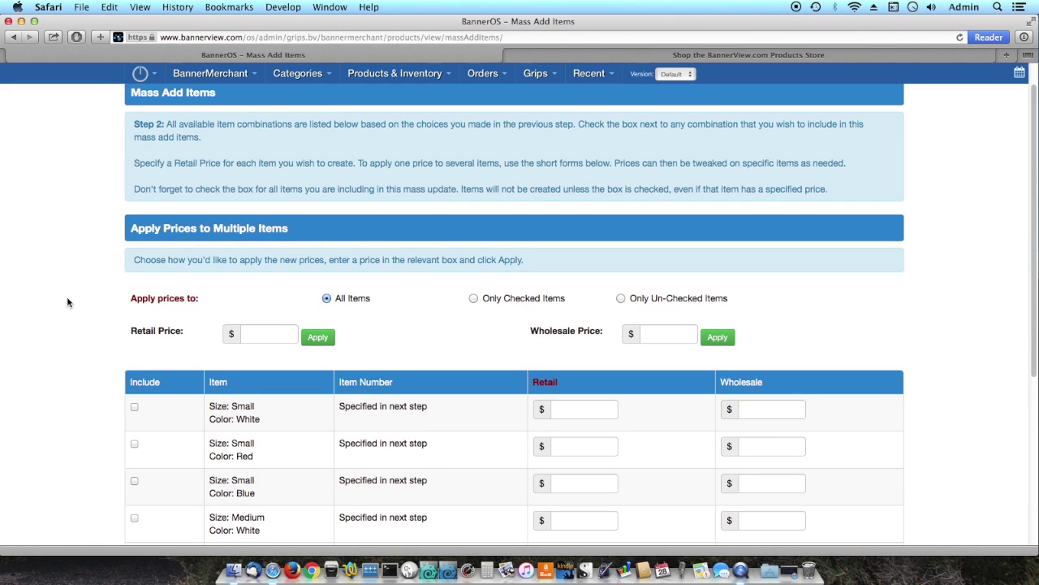
{"action": "scroll", "coordinate": [73, 304], "scroll_direction": "down", "scroll_amount": 3}
{"action": "scroll", "coordinate": [73, 304], "scroll_direction": "down", "scroll_amount": 5}
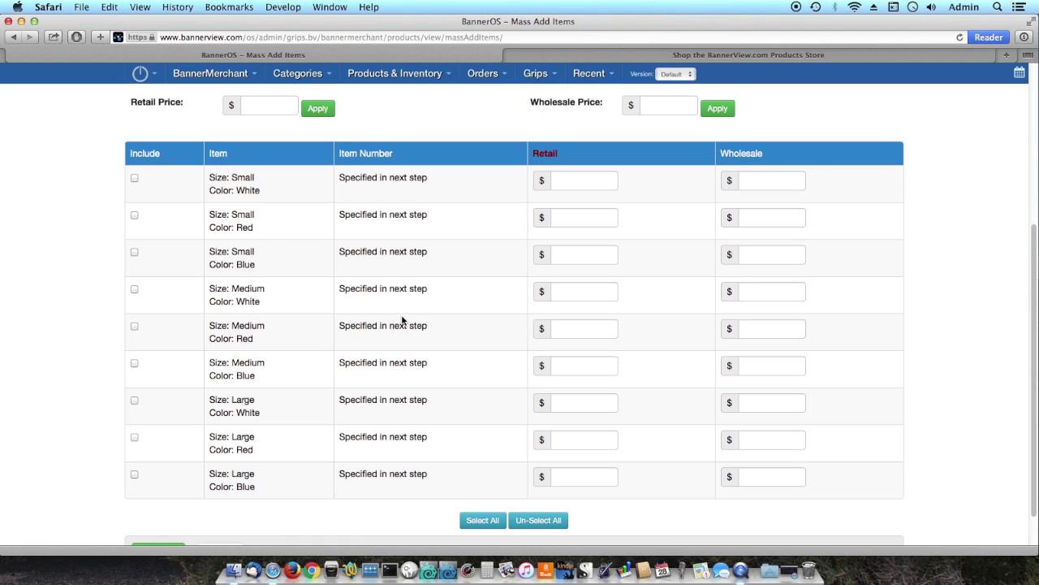
{"action": "left_click", "coordinate": [573, 181]}
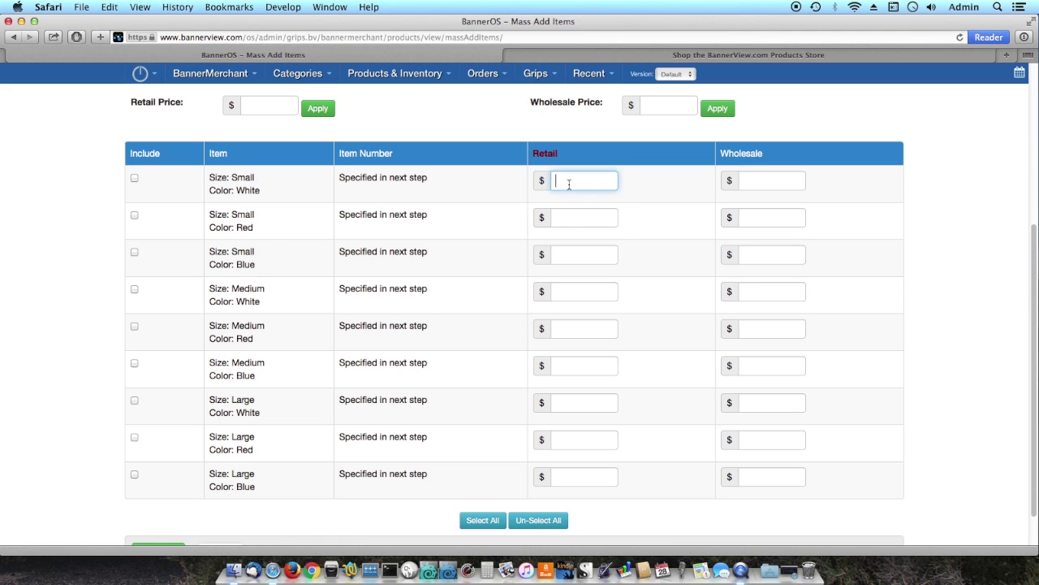
{"action": "left_click", "coordinate": [562, 258]}
{"action": "left_click", "coordinate": [564, 294]}
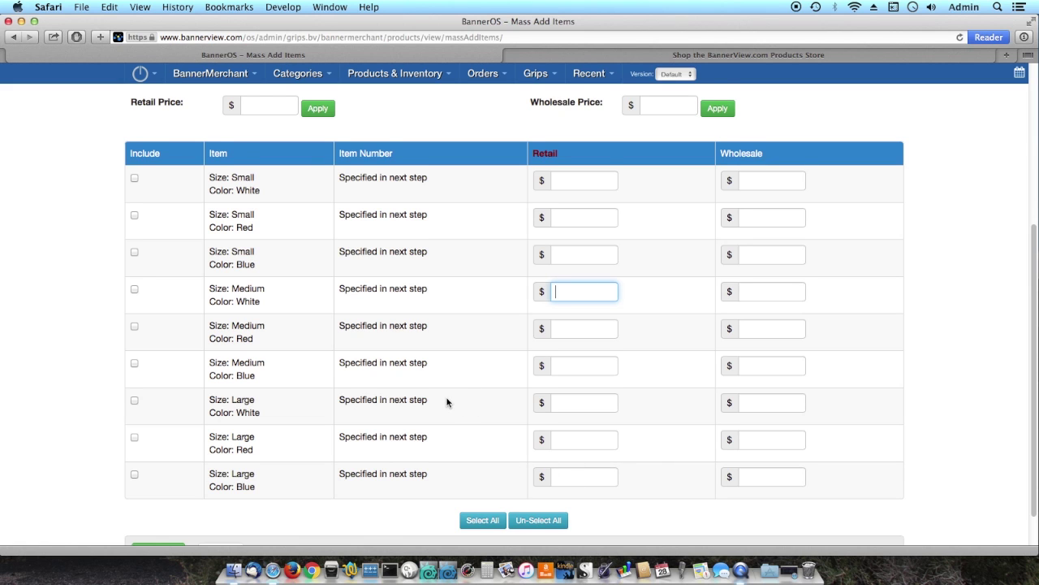
{"action": "scroll", "coordinate": [449, 398], "scroll_direction": "up", "scroll_amount": 3}
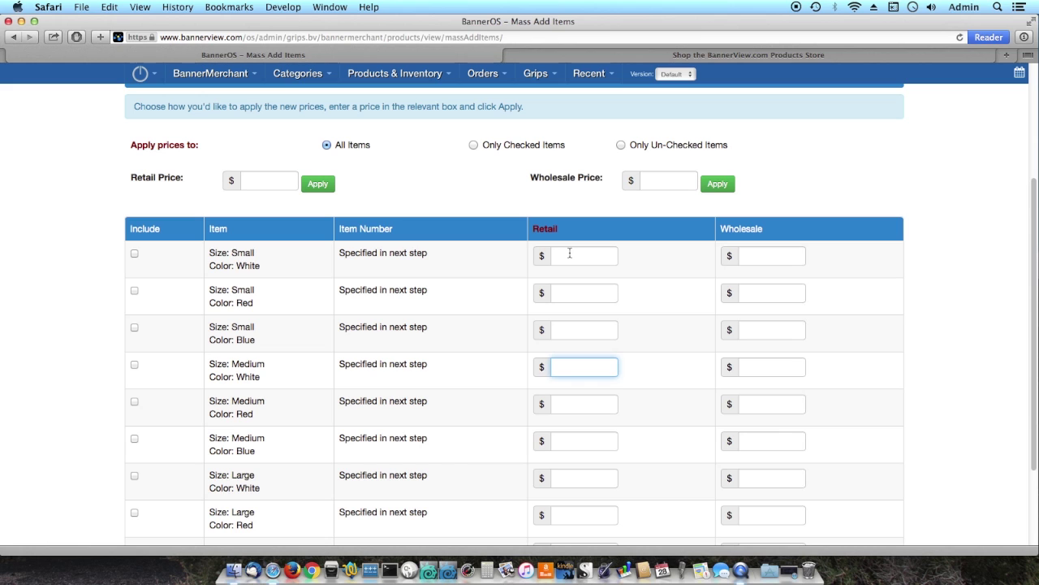
{"action": "scroll", "coordinate": [564, 390], "scroll_direction": "up", "scroll_amount": 4}
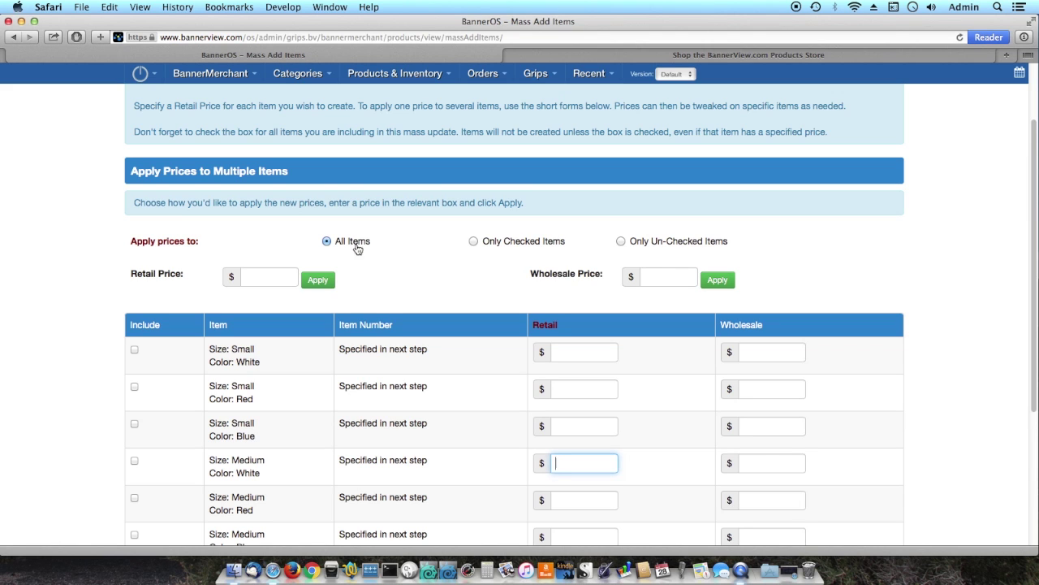
Step: Apply a retail price of $20.00 to all items and check the individual retail prices
{"action": "scroll", "coordinate": [363, 247], "scroll_direction": "down", "scroll_amount": 2}
{"action": "left_click", "coordinate": [261, 255]}
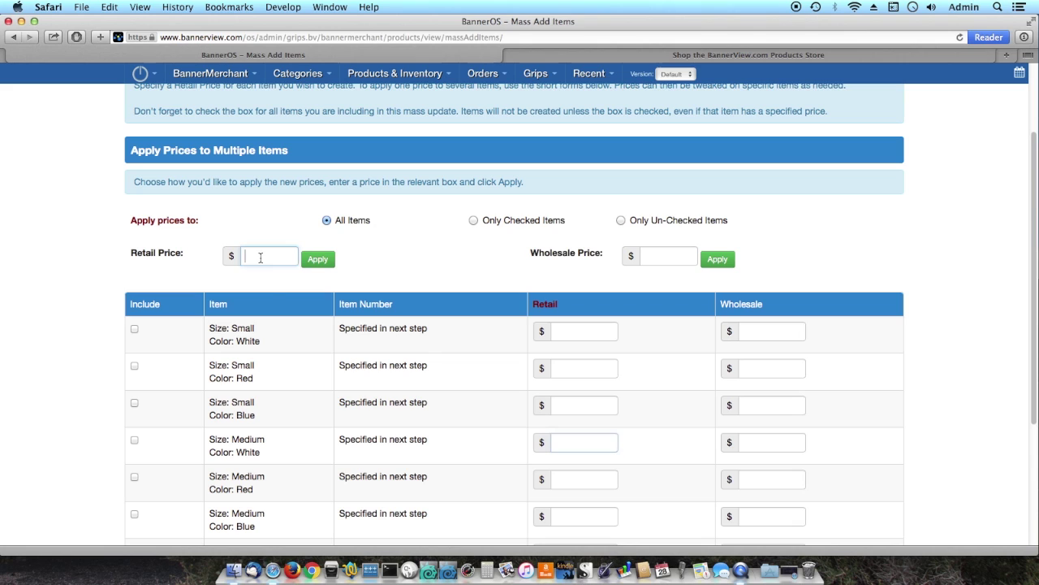
{"action": "type", "text": "20.00"}
{"action": "left_click", "coordinate": [316, 265]}
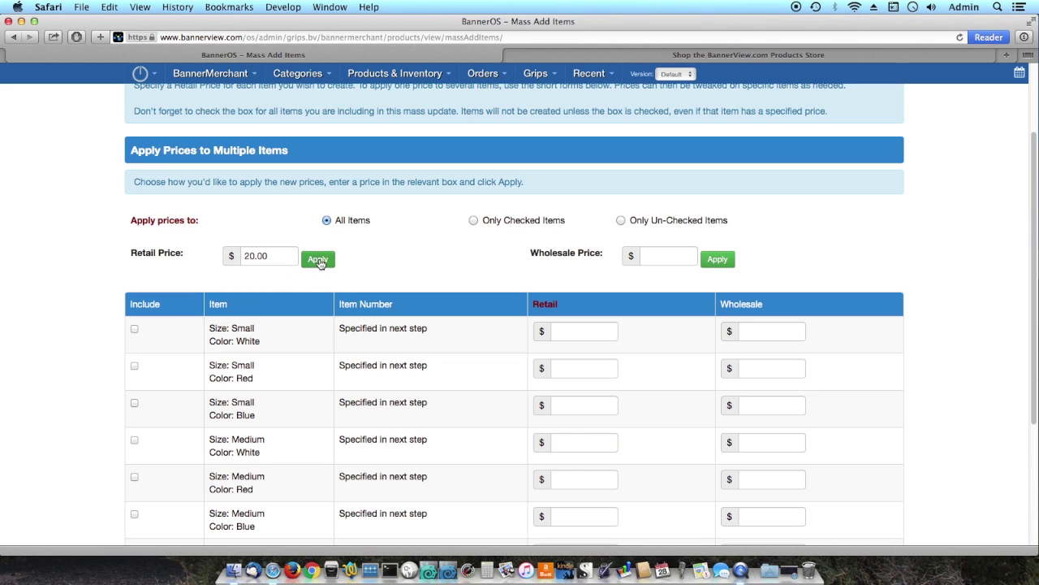
{"action": "left_click", "coordinate": [316, 266]}
{"action": "scroll", "coordinate": [451, 321], "scroll_direction": "down", "scroll_amount": 5}
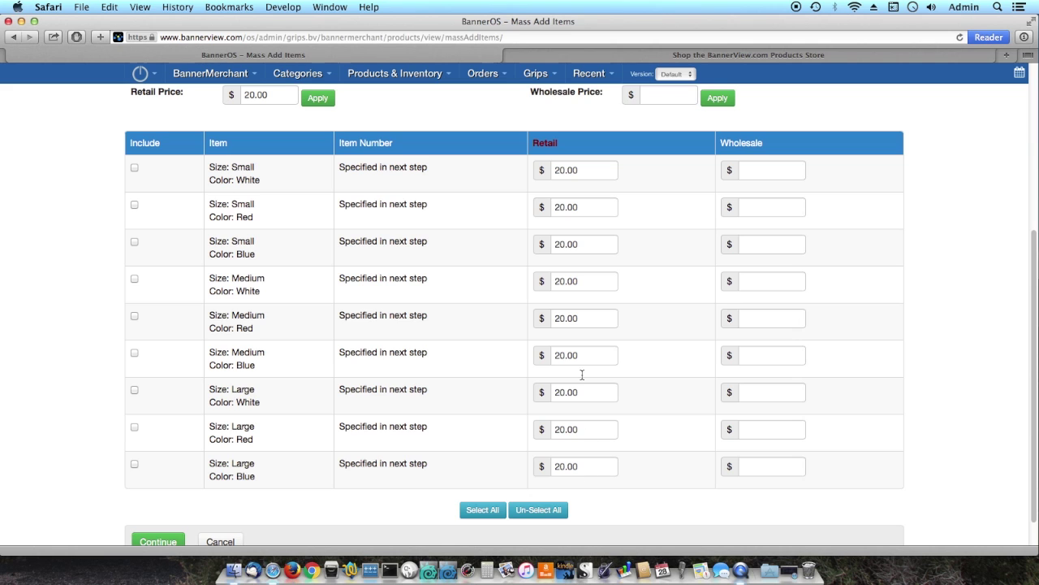
{"action": "left_click", "coordinate": [596, 463]}
{"action": "left_click", "coordinate": [593, 431]}
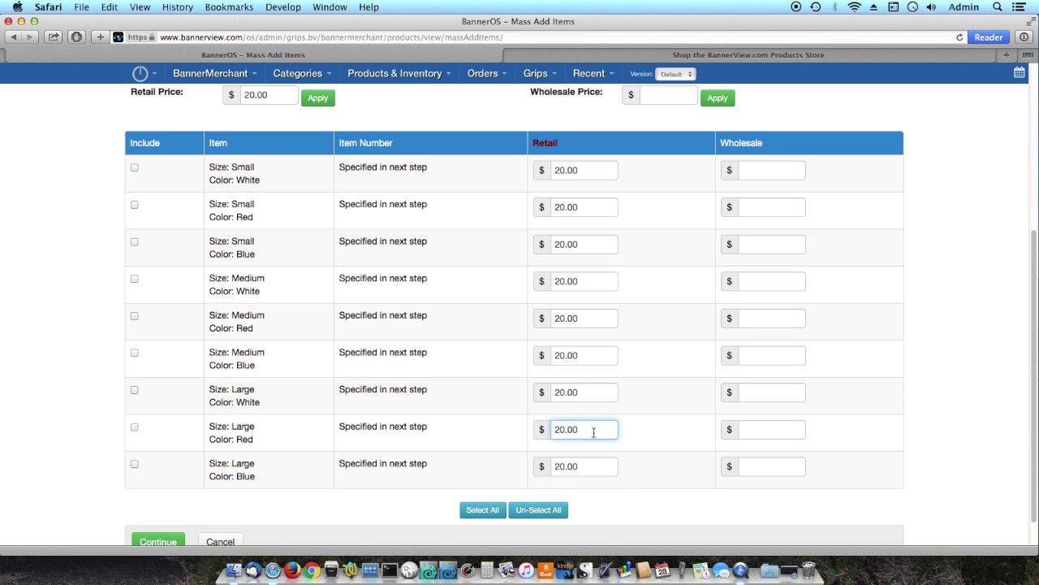
Step: Continue with all item combinations and have their item numbers auto-generated, proceeding to verification
{"action": "scroll", "coordinate": [460, 360], "scroll_direction": "up", "scroll_amount": 1}
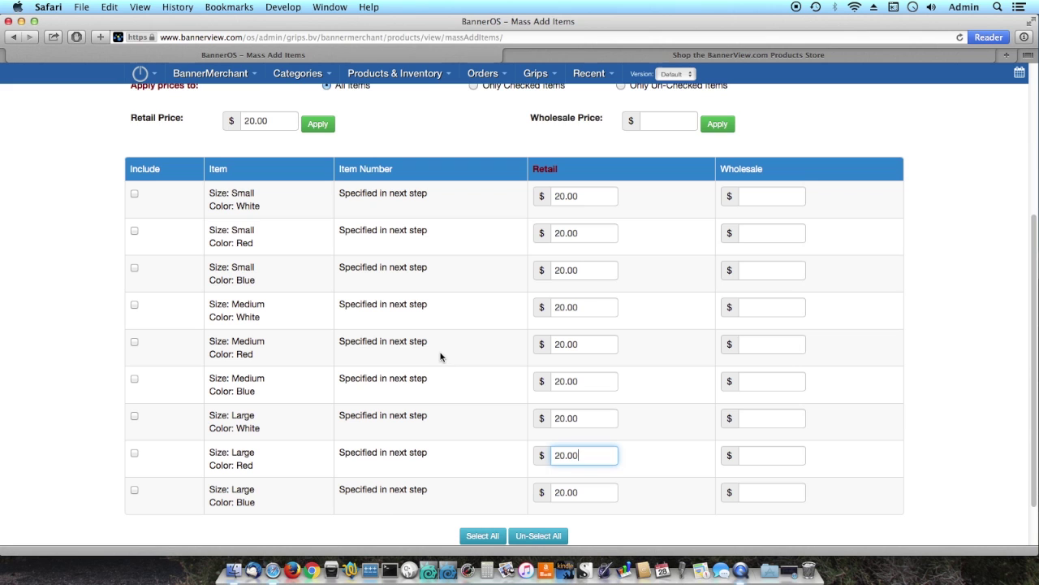
{"action": "scroll", "coordinate": [441, 357], "scroll_direction": "down", "scroll_amount": 1}
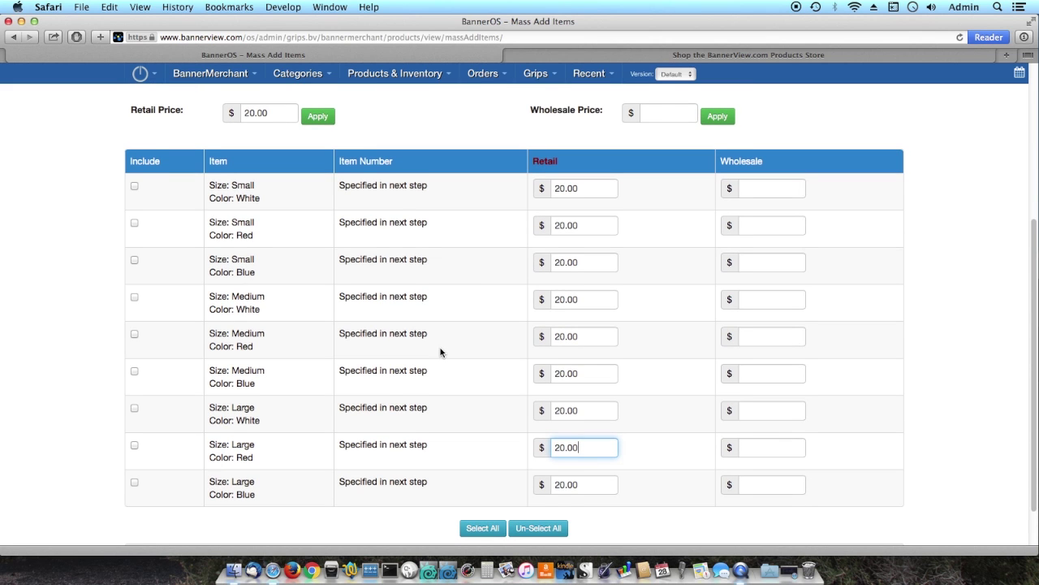
{"action": "scroll", "coordinate": [441, 351], "scroll_direction": "down", "scroll_amount": 1}
{"action": "scroll", "coordinate": [441, 312], "scroll_direction": "down", "scroll_amount": 5}
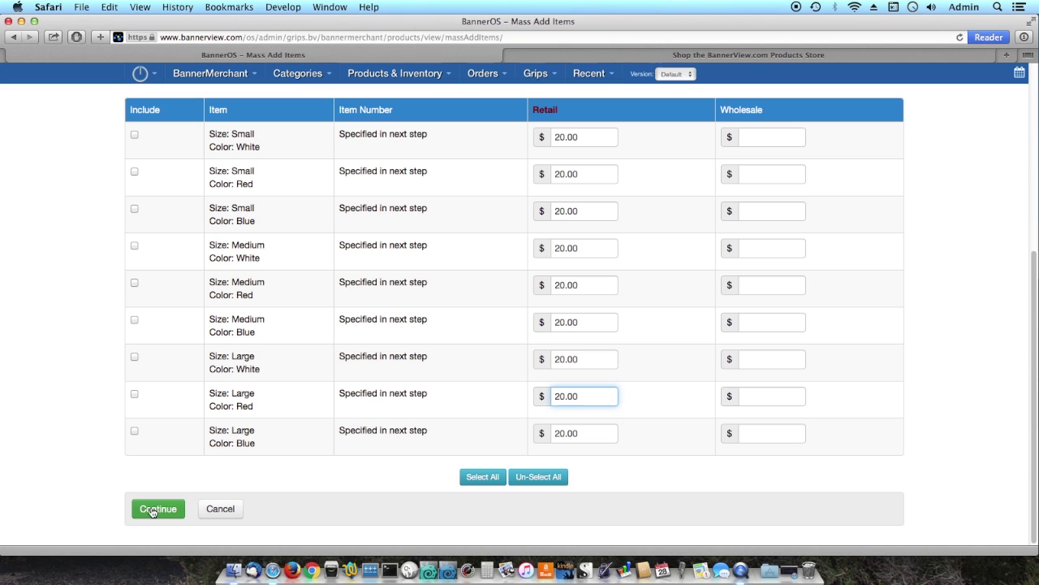
{"action": "left_click", "coordinate": [158, 510]}
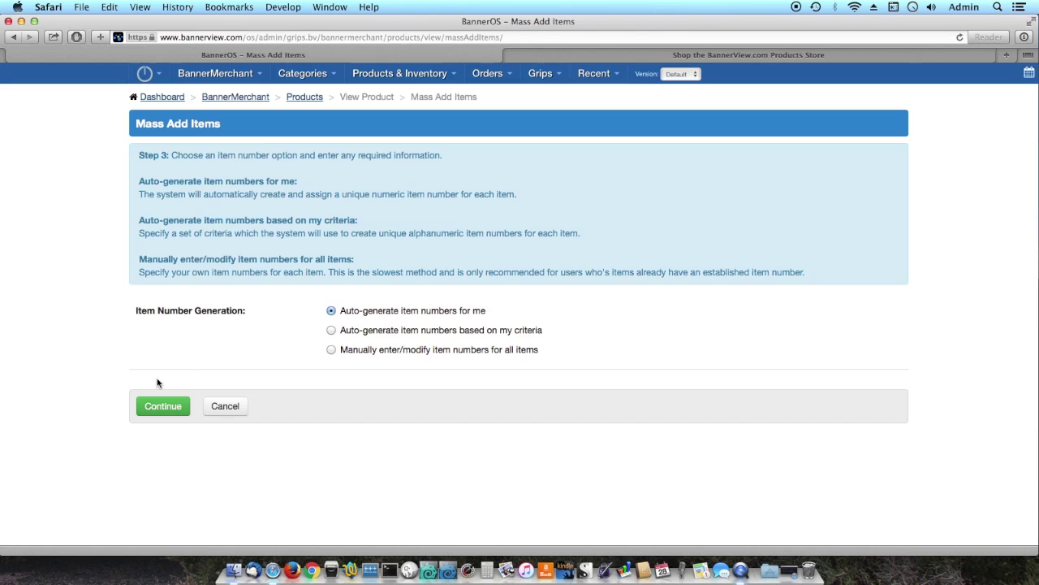
{"action": "left_click", "coordinate": [167, 406]}
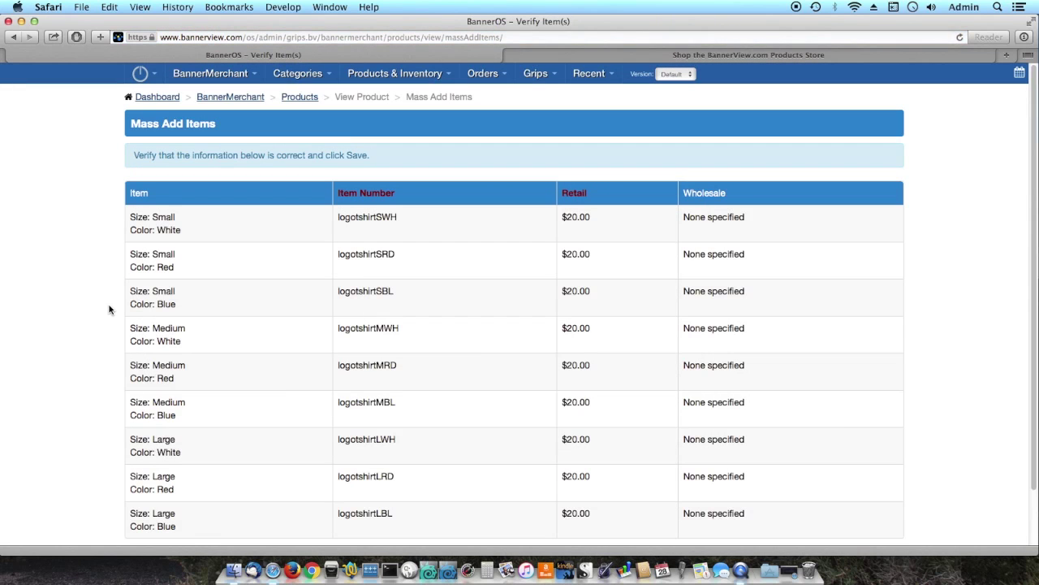
Step: Review the generated item numbers, checking the base product ID and the size and color codes
{"action": "scroll", "coordinate": [288, 232], "scroll_direction": "down", "scroll_amount": 1}
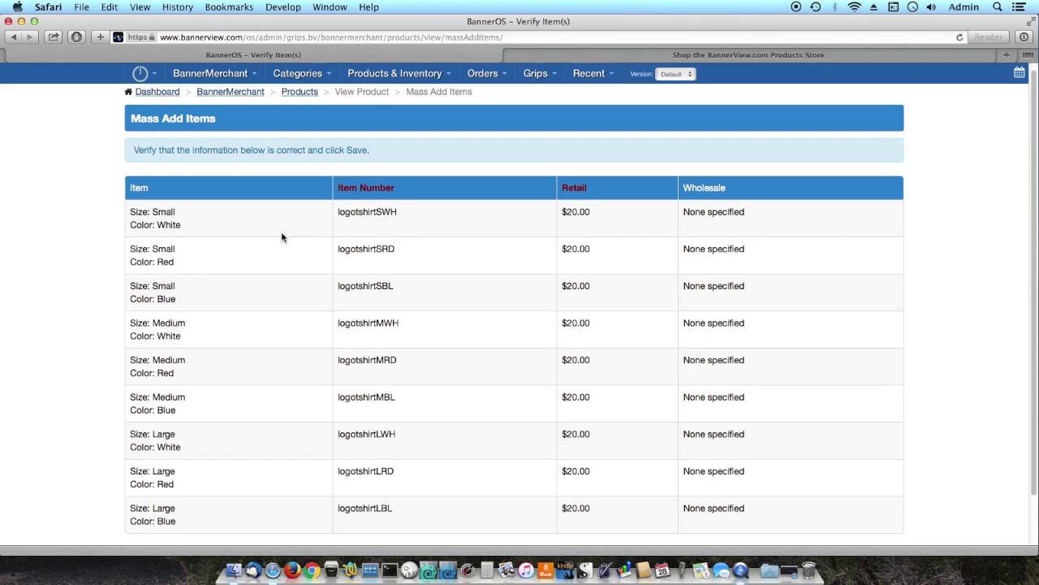
{"action": "scroll", "coordinate": [281, 242], "scroll_direction": "down", "scroll_amount": 1}
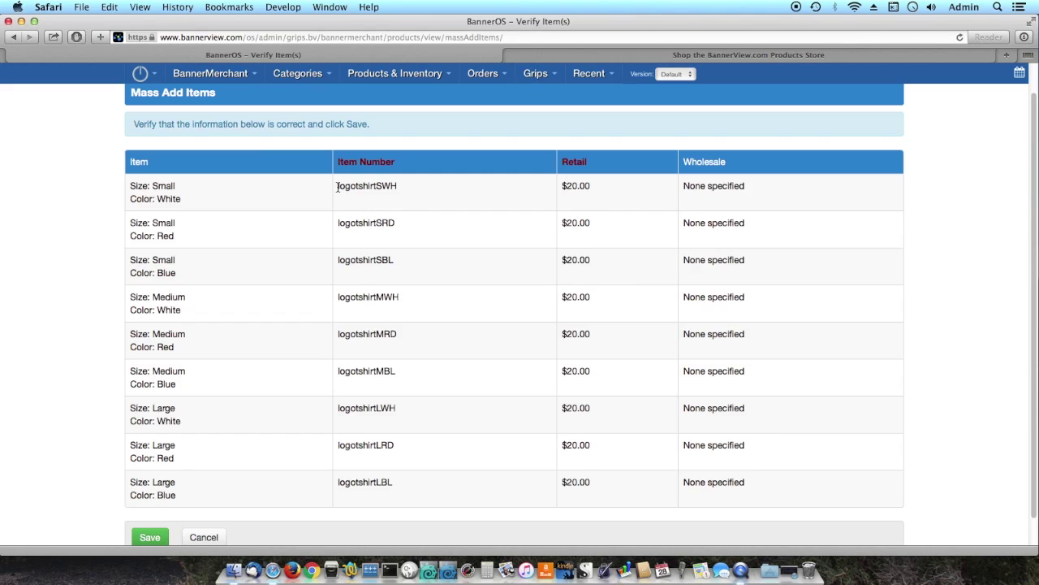
{"action": "left_click_drag", "start_coordinate": [337, 187], "coordinate": [375, 190]}
{"action": "left_click", "coordinate": [379, 204]}
{"action": "left_click_drag", "start_coordinate": [376, 223], "coordinate": [395, 223]}
{"action": "left_click", "coordinate": [371, 243]}
{"action": "scroll", "coordinate": [380, 382], "scroll_direction": "down", "scroll_amount": 1}
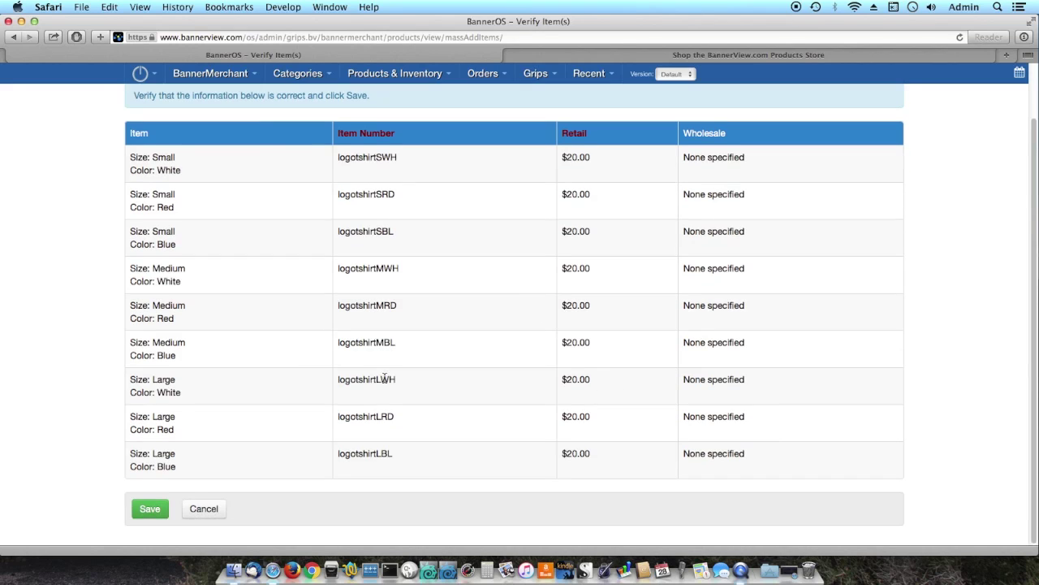
Step: Save the verified size and color items to the Logo T-Shirt product
{"action": "left_click", "coordinate": [150, 511]}
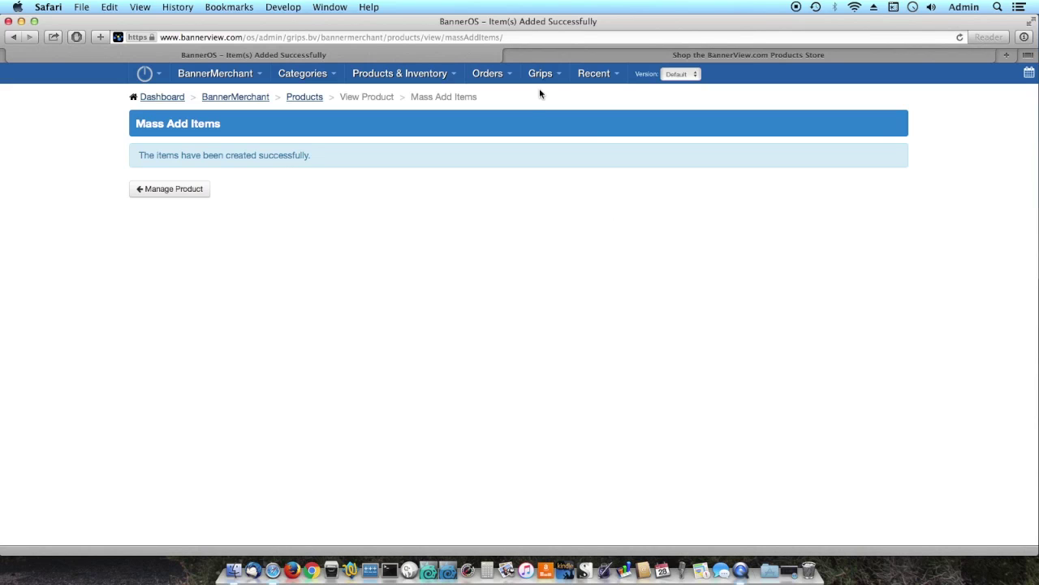
Step: Switch to the BannerView.com products store, view the Logo T-Shirt's details, and check its available size and color choices
{"action": "left_click", "coordinate": [640, 53]}
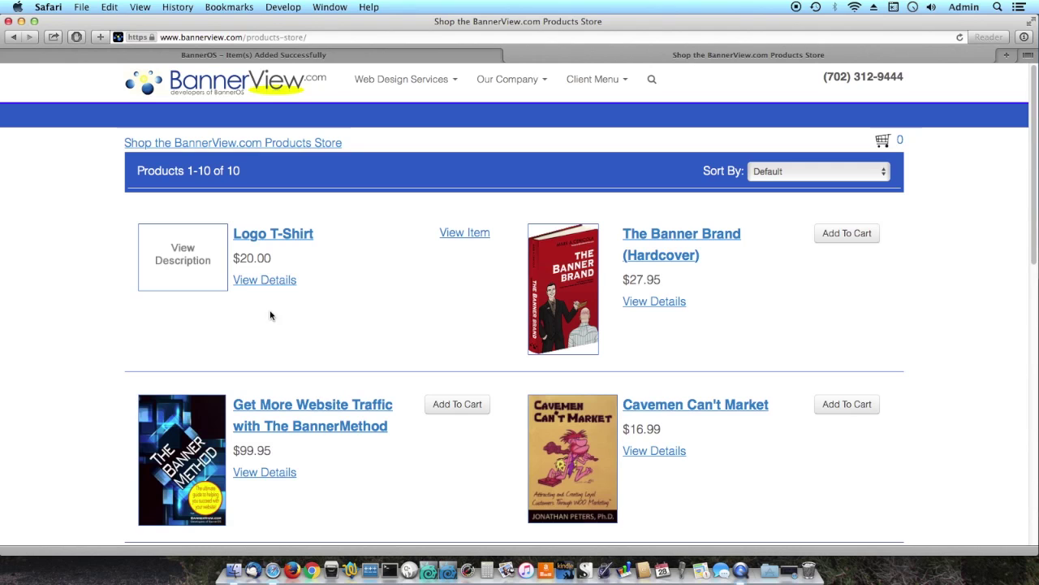
{"action": "left_click", "coordinate": [274, 281]}
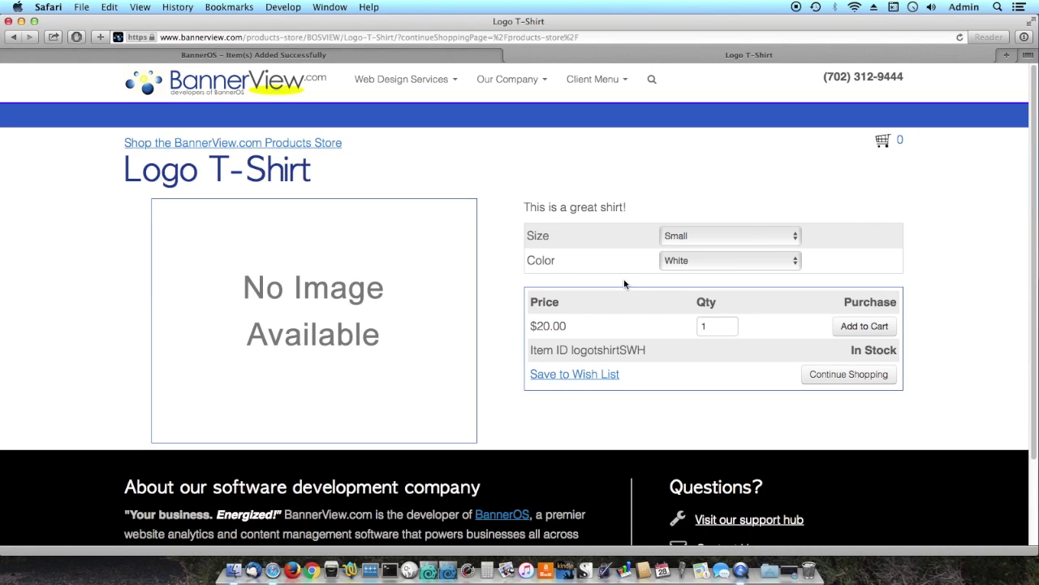
{"action": "left_click", "coordinate": [796, 236]}
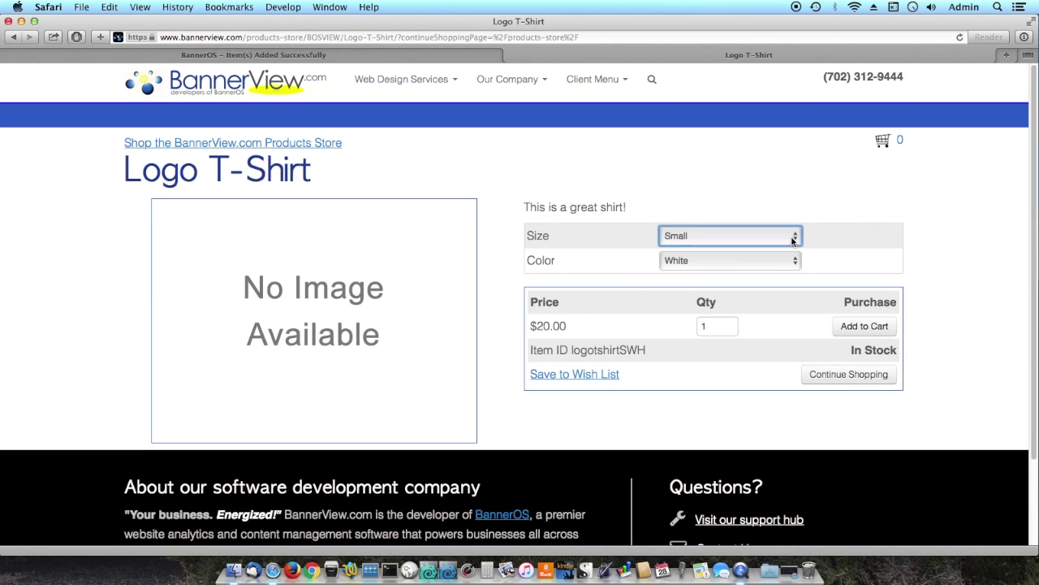
{"action": "left_click", "coordinate": [819, 265]}
{"action": "left_click", "coordinate": [757, 260]}
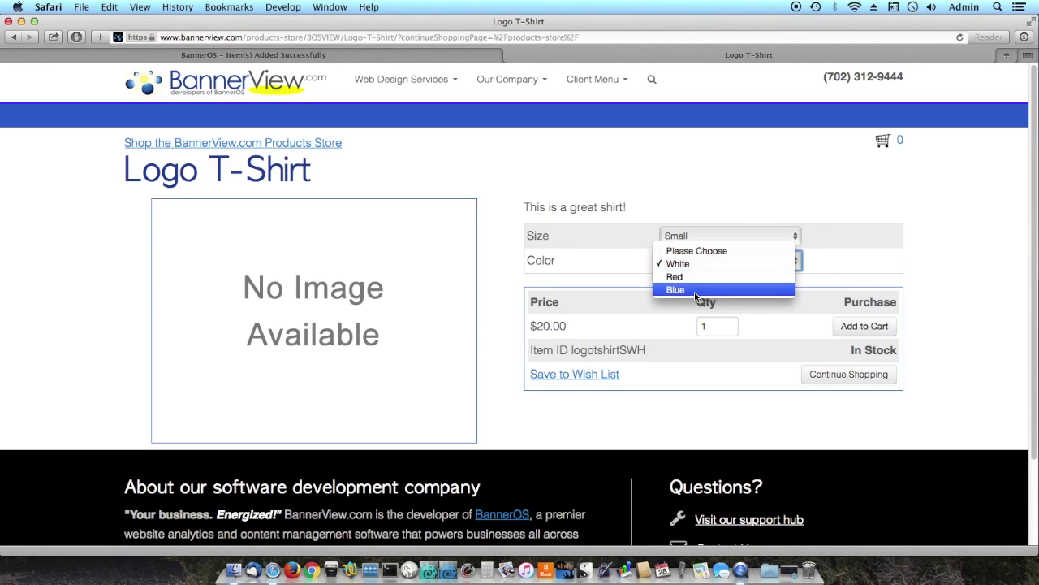
{"action": "left_click", "coordinate": [591, 272]}
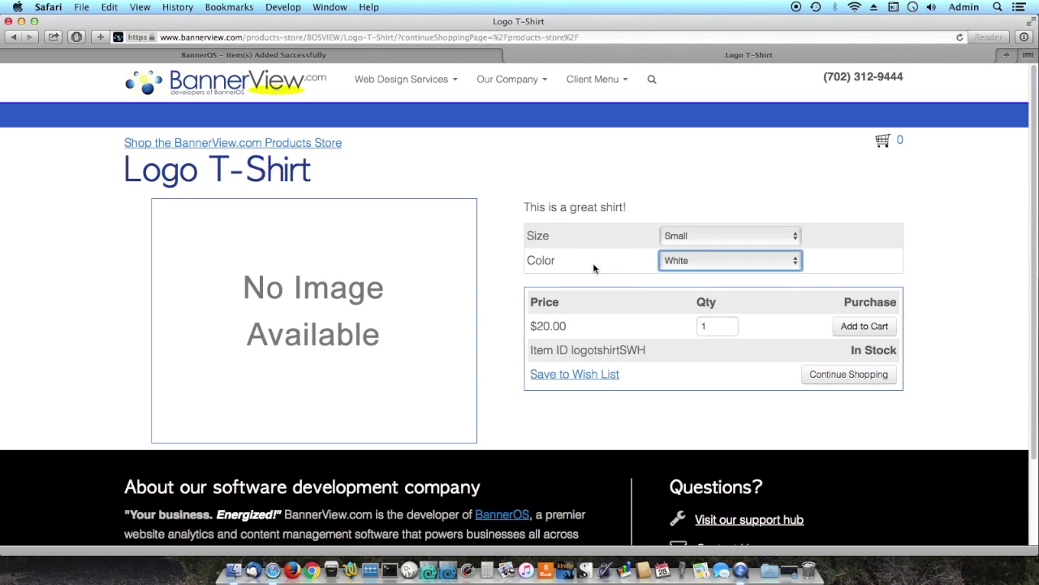